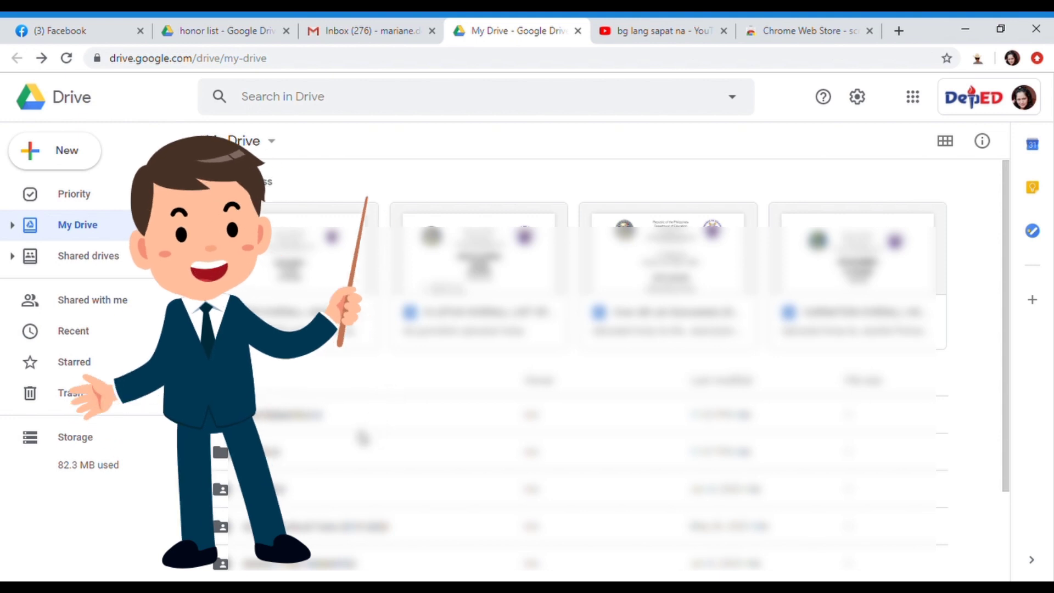
Step: Launch Google Drive in a new tab from Gmail's Google apps grid
click(327, 465)
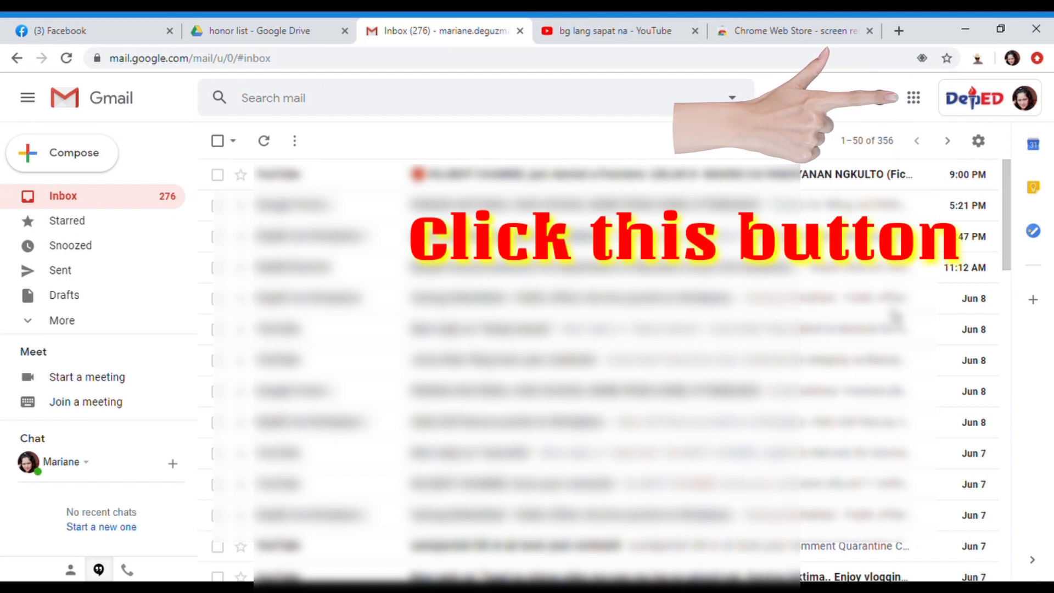
click(915, 99)
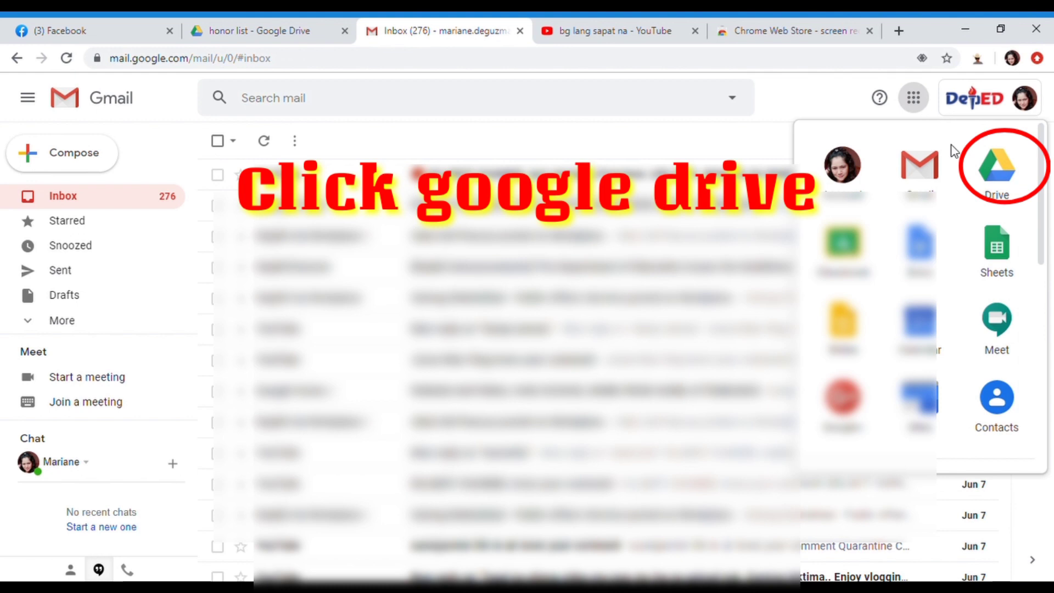
click(989, 190)
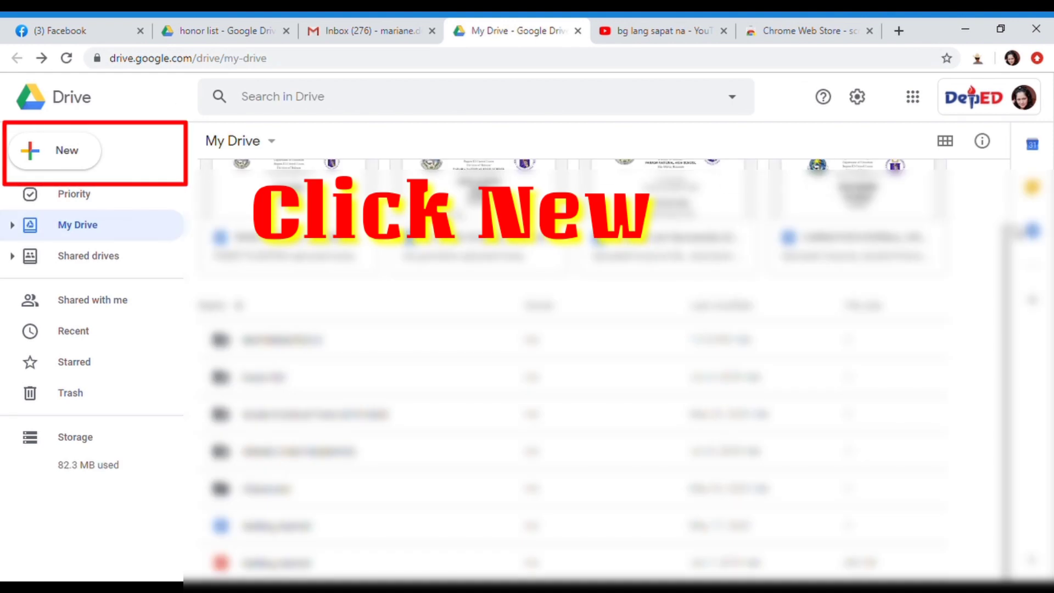
drag(1003, 245, 998, 193)
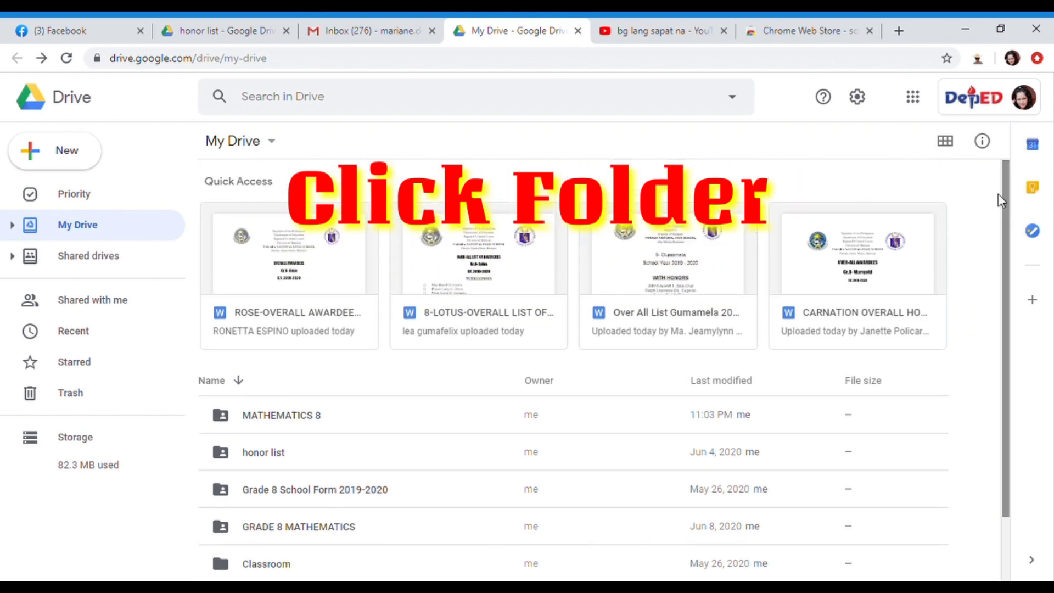
Step: Make a new My Drive folder called MATH 8
click(66, 149)
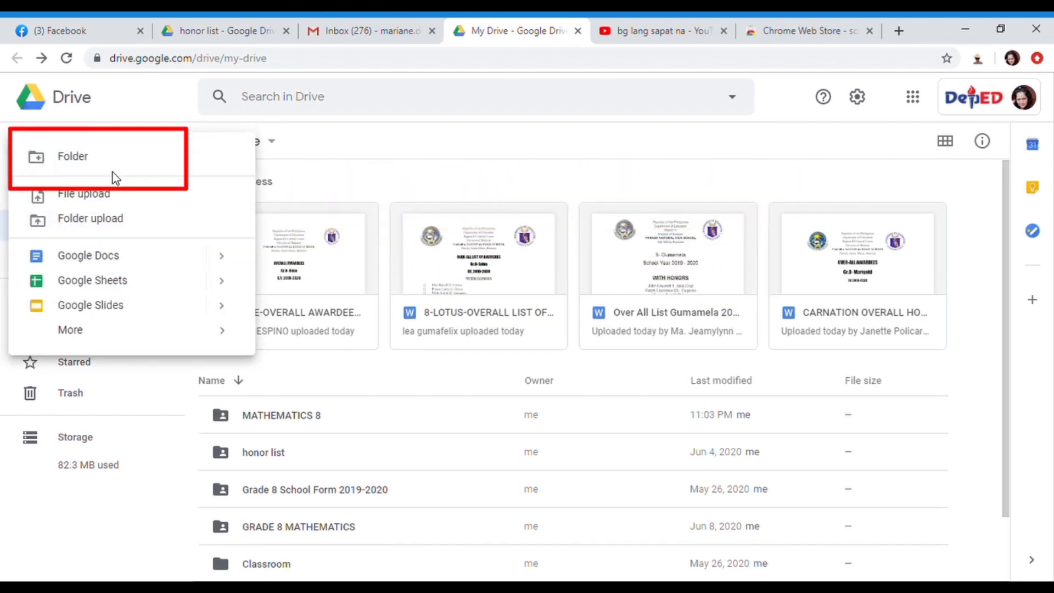
click(75, 158)
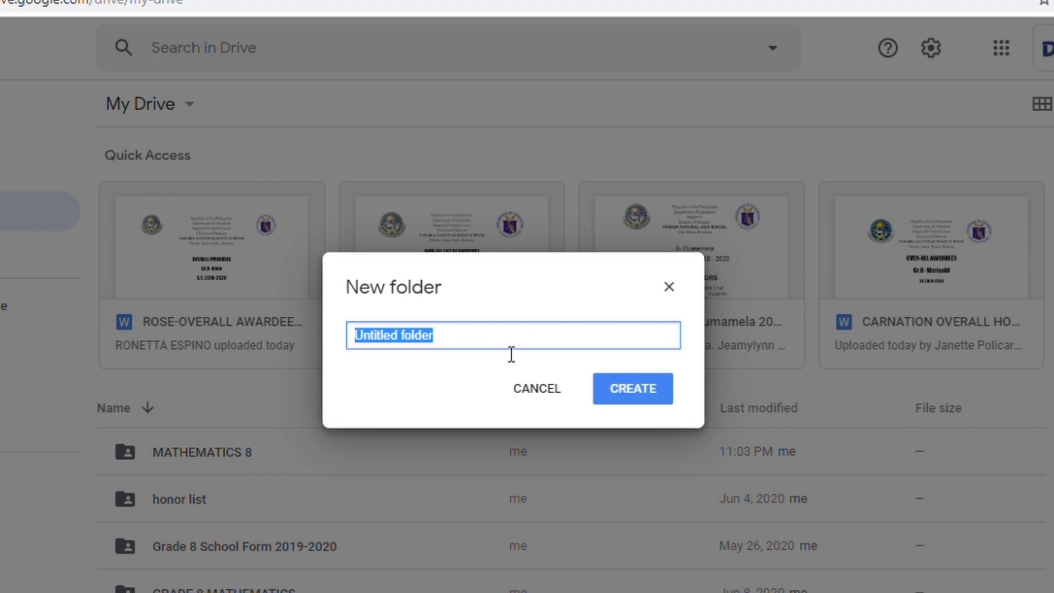
text(MATH)
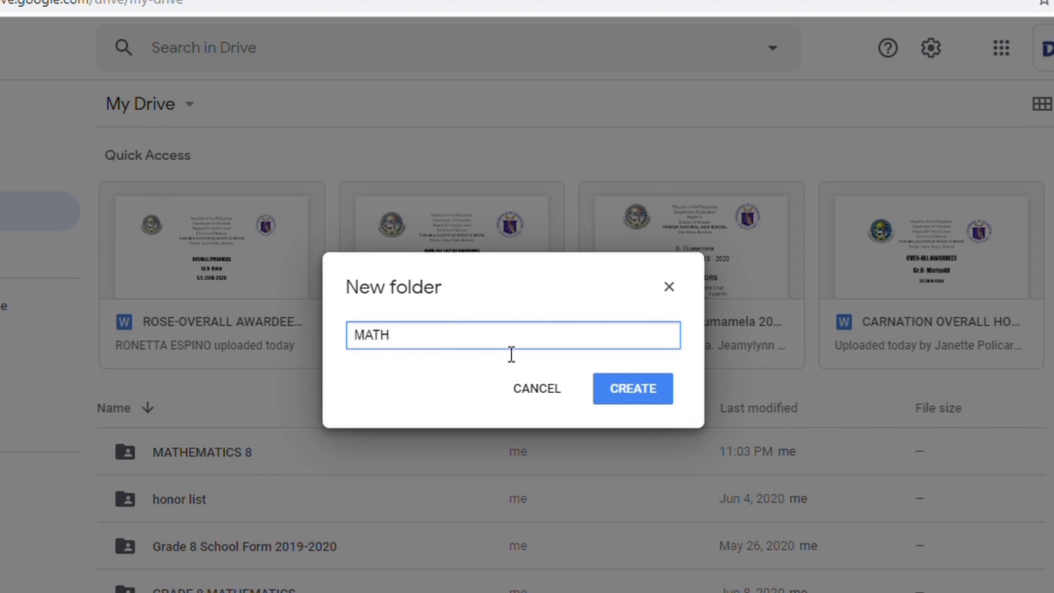
click(667, 392)
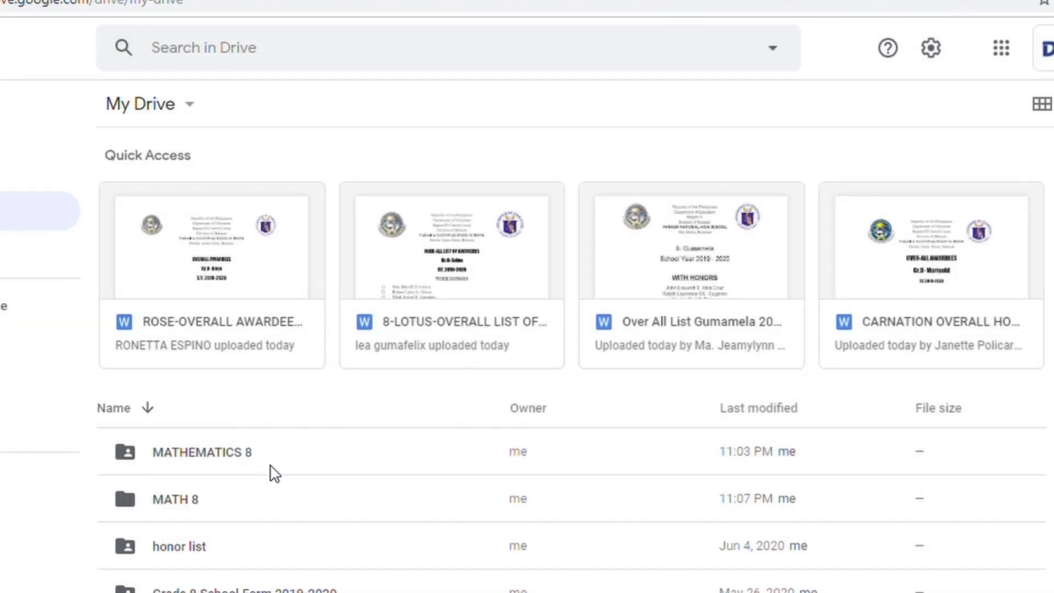
scroll(274, 470, down, 3)
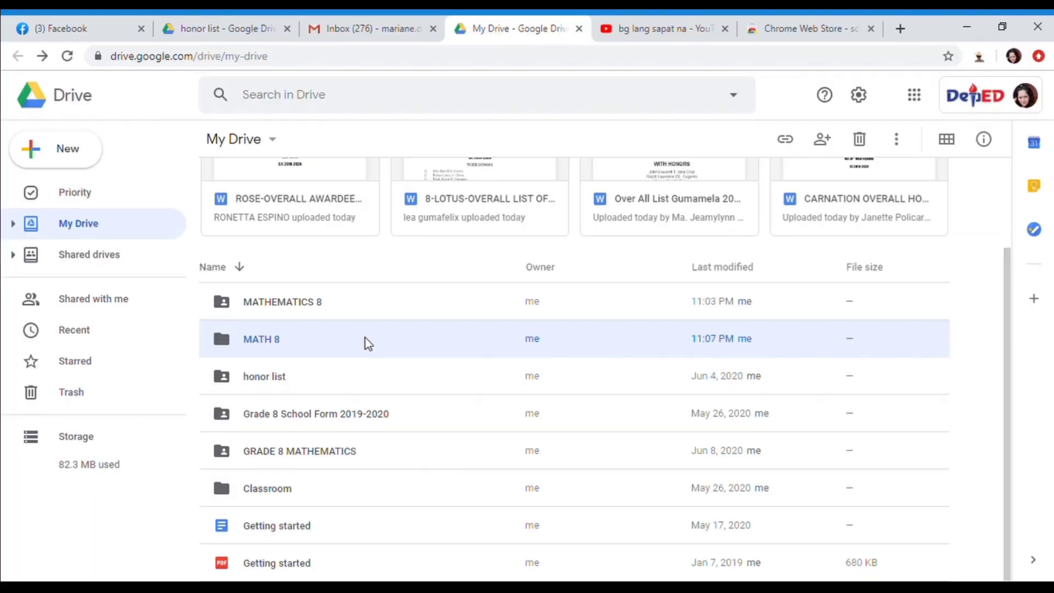
Step: Open MATH 8 and create a SEATWORK subfolder inside it
double_click(366, 343)
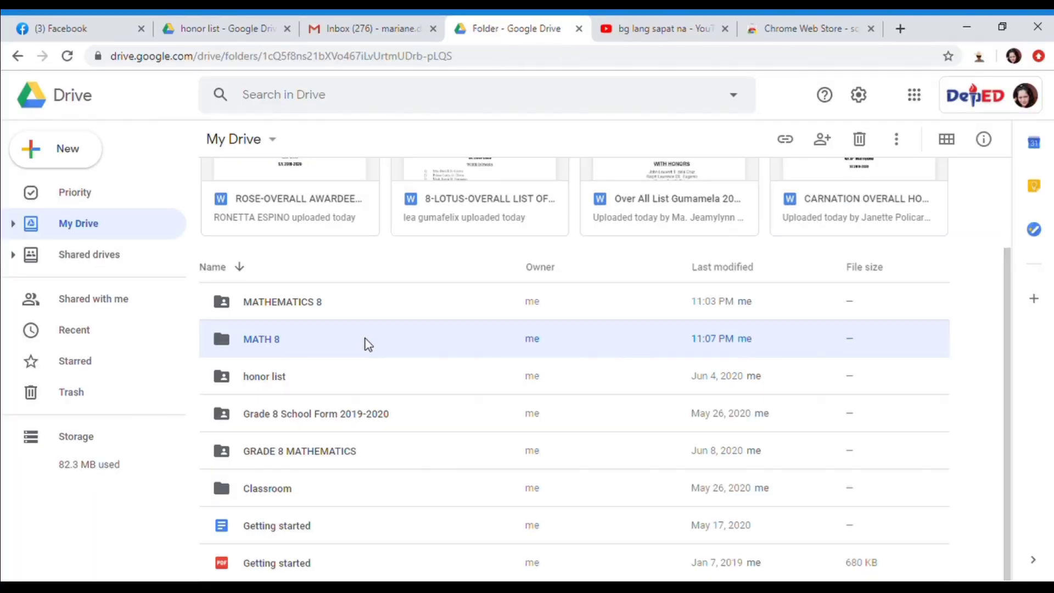
click(83, 163)
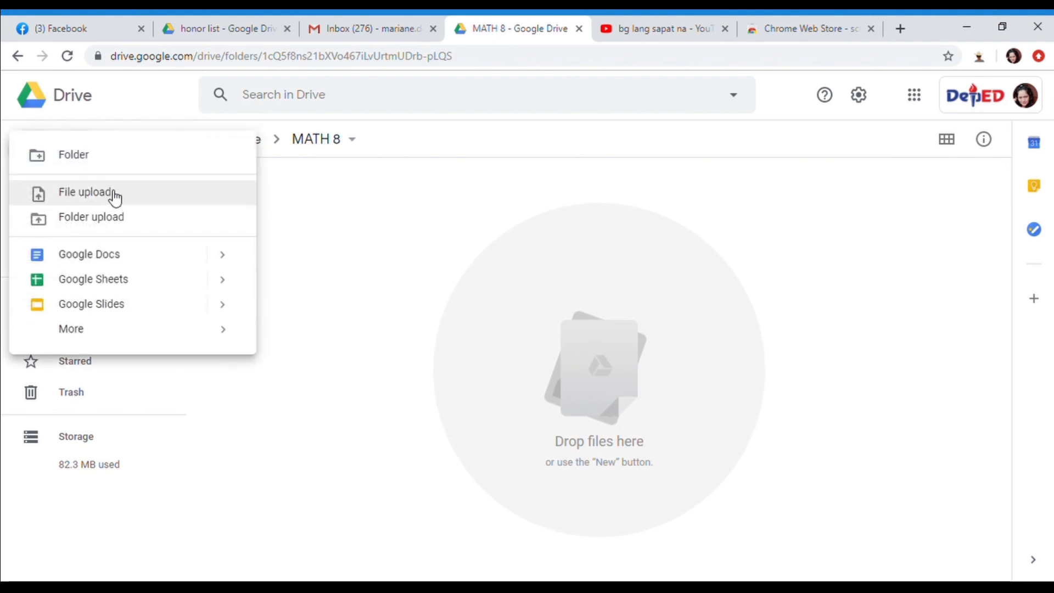
click(101, 147)
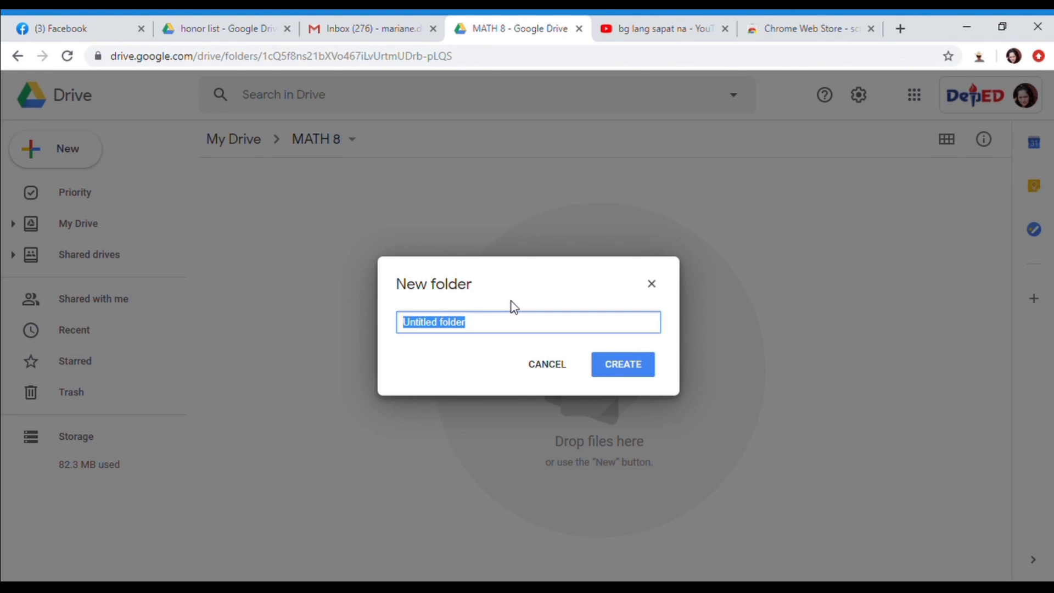
text(SEAT)
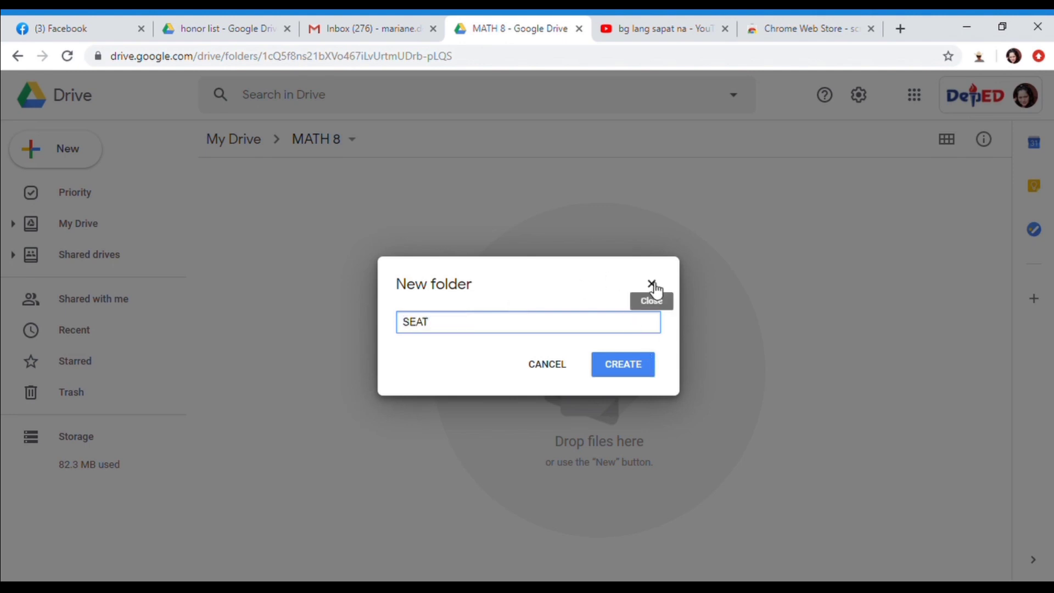
text(WORK)
click(635, 370)
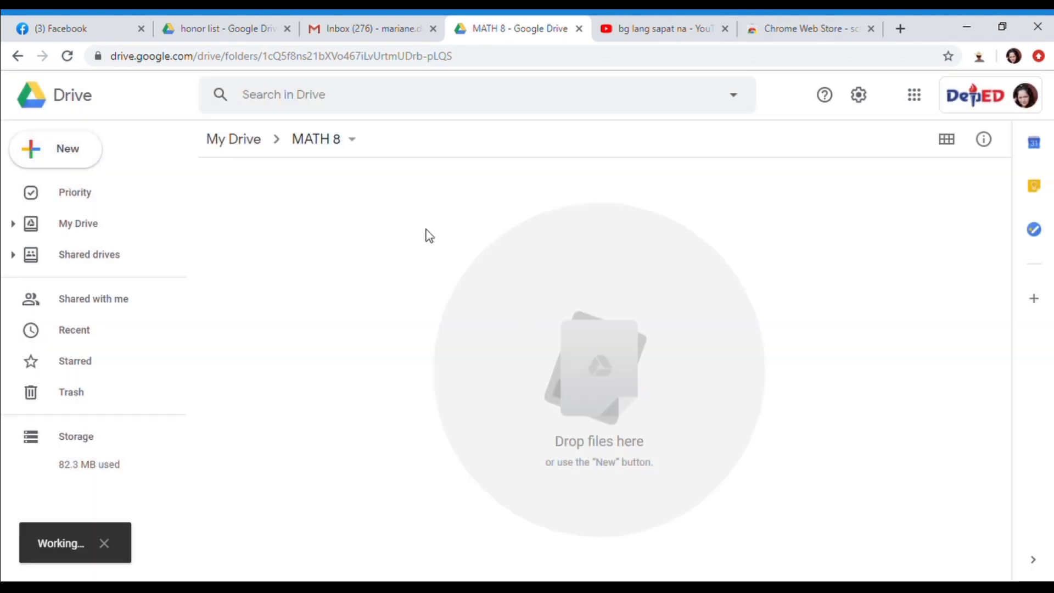
Step: Add QUIZ and VIDEO subfolders inside MATH 8
click(87, 143)
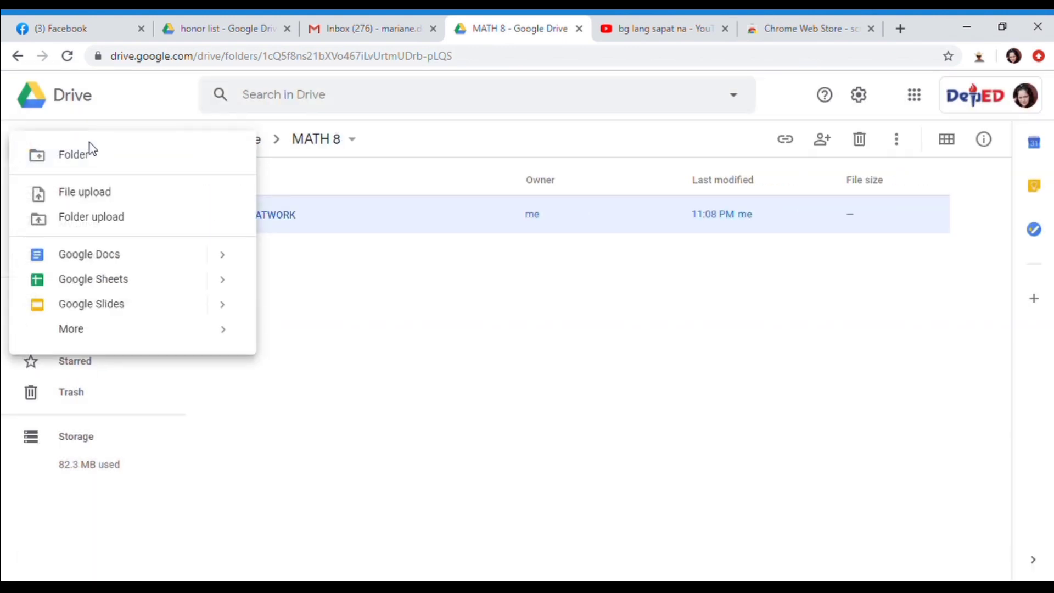
click(108, 164)
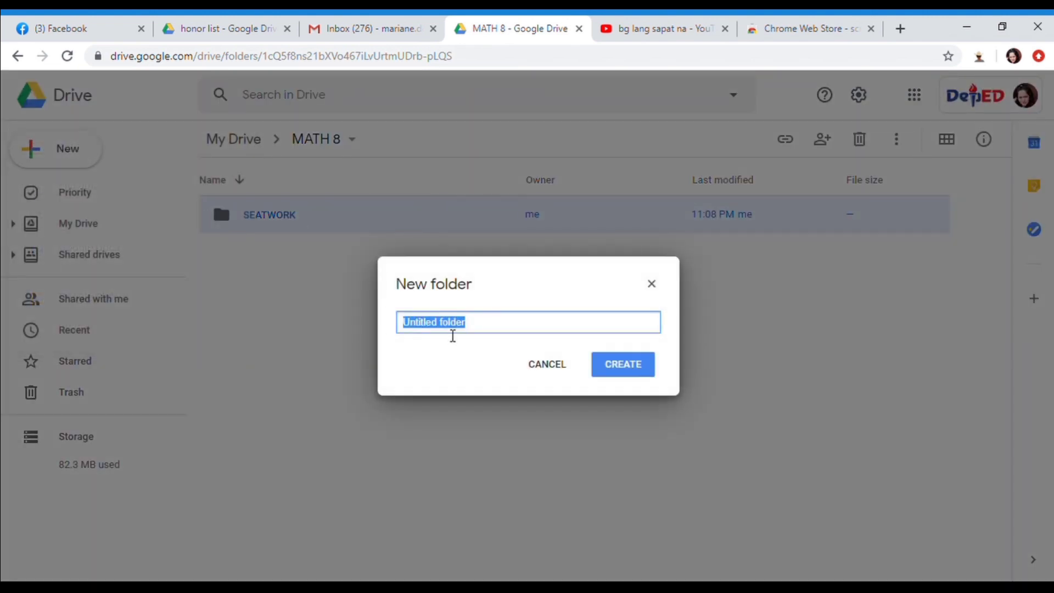
text(QUIZ)
click(605, 364)
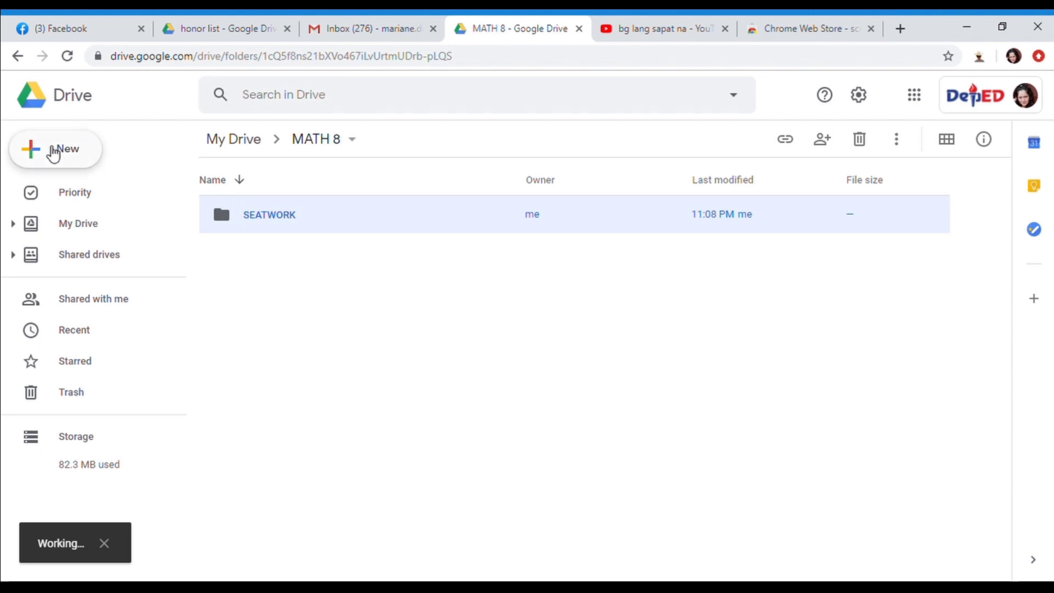
click(52, 149)
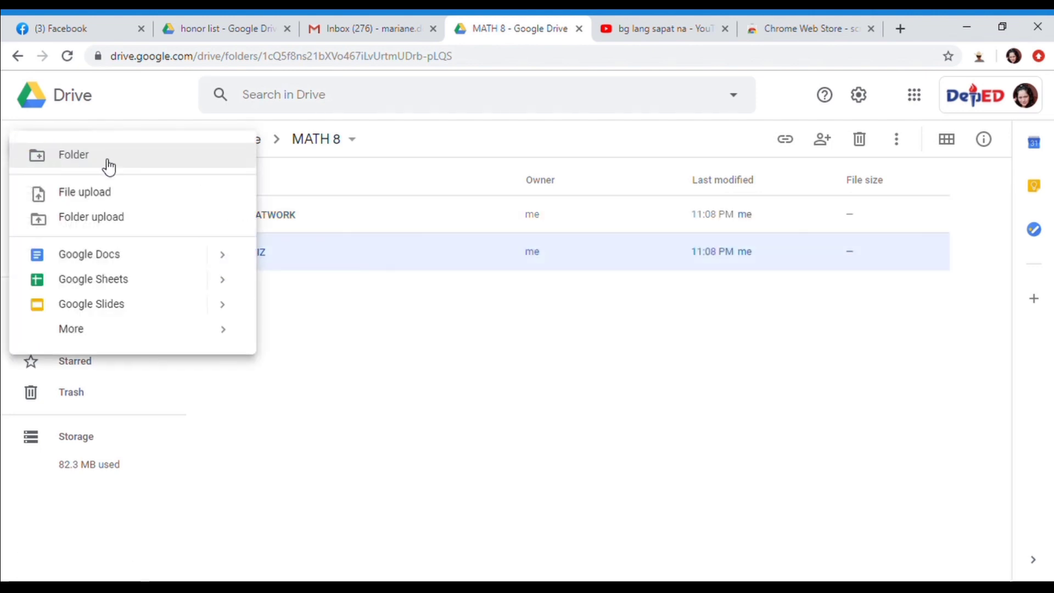
click(108, 159)
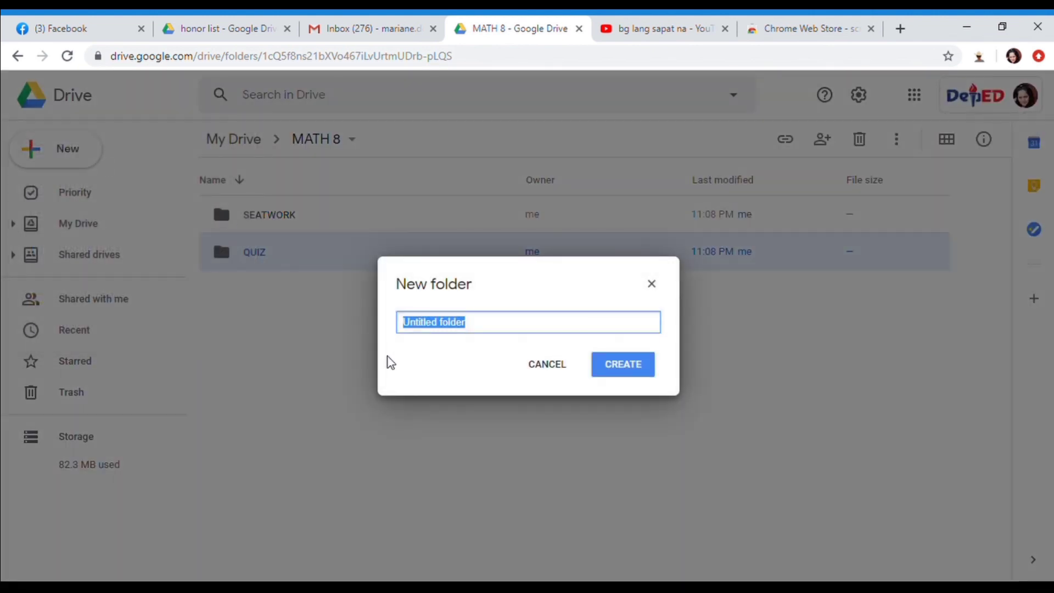
text(VIDEO)
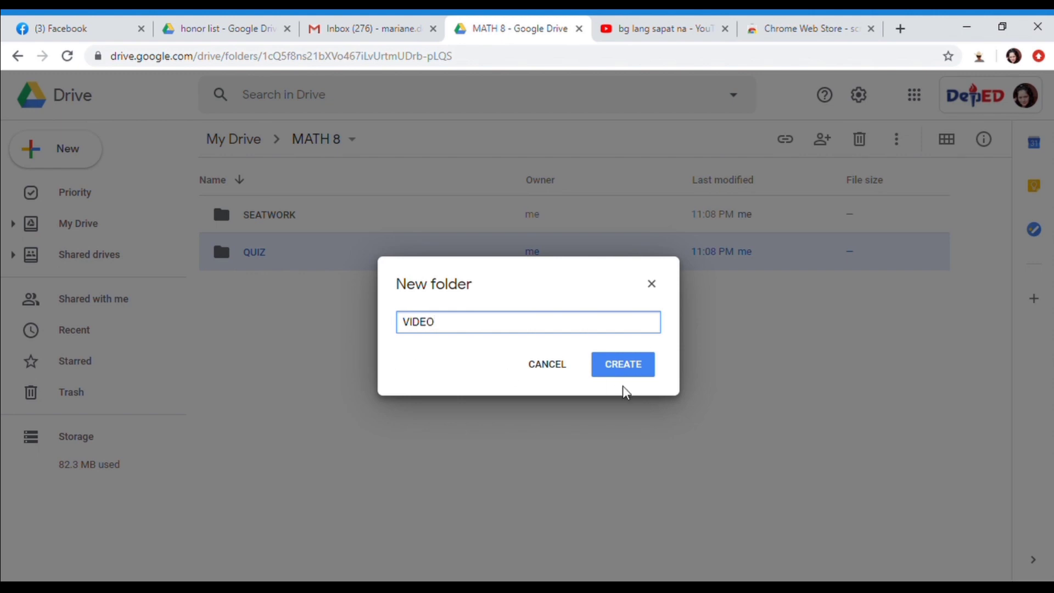
click(631, 377)
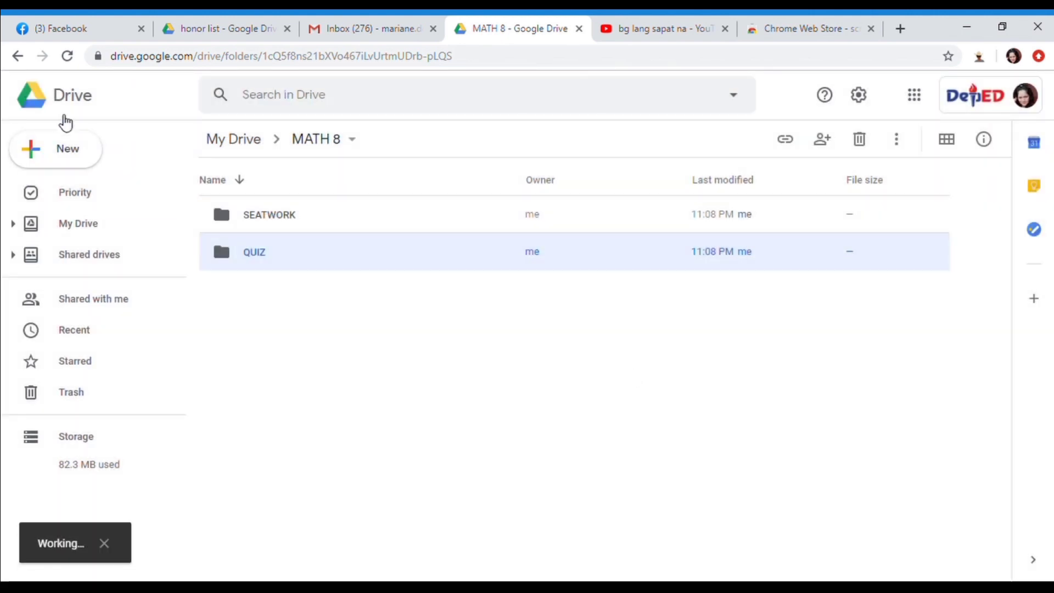
click(83, 157)
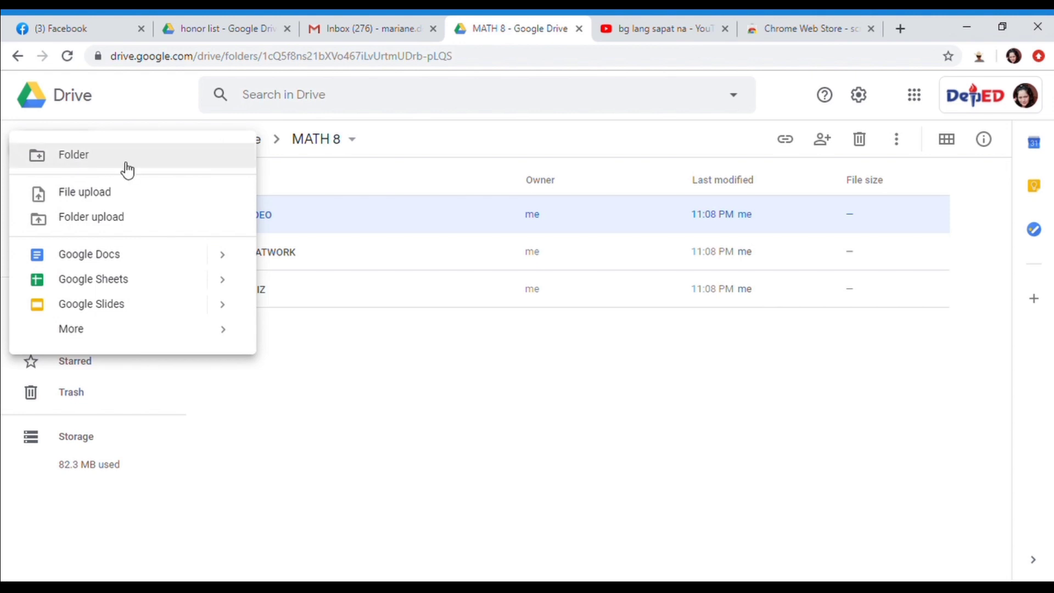
Step: Create subfolders named PPT PRESENTATION and DISCUSSION inside MATH 8
click(126, 164)
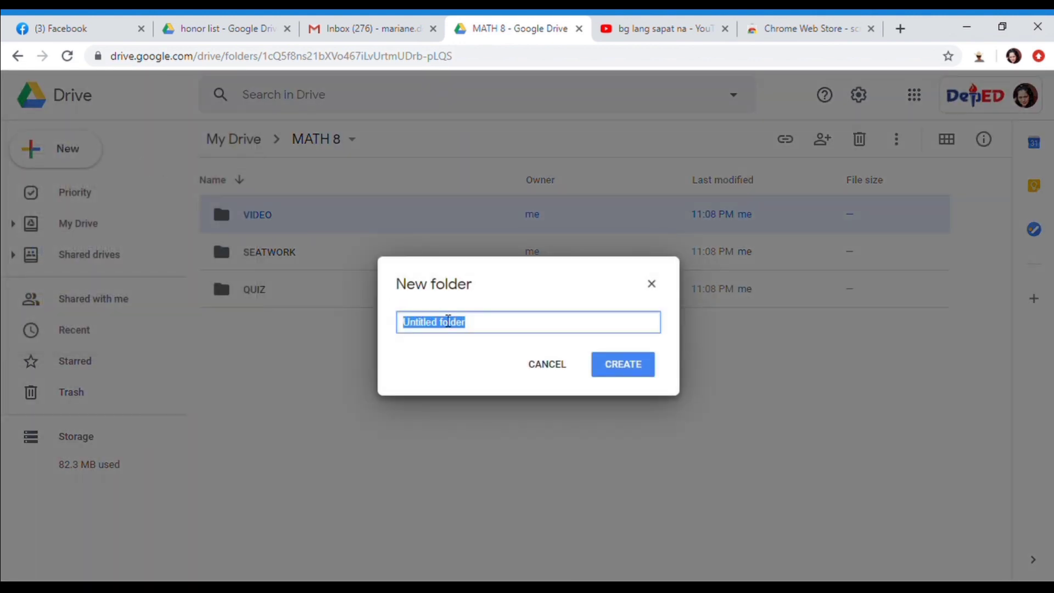
text(PPT PRESENTATION)
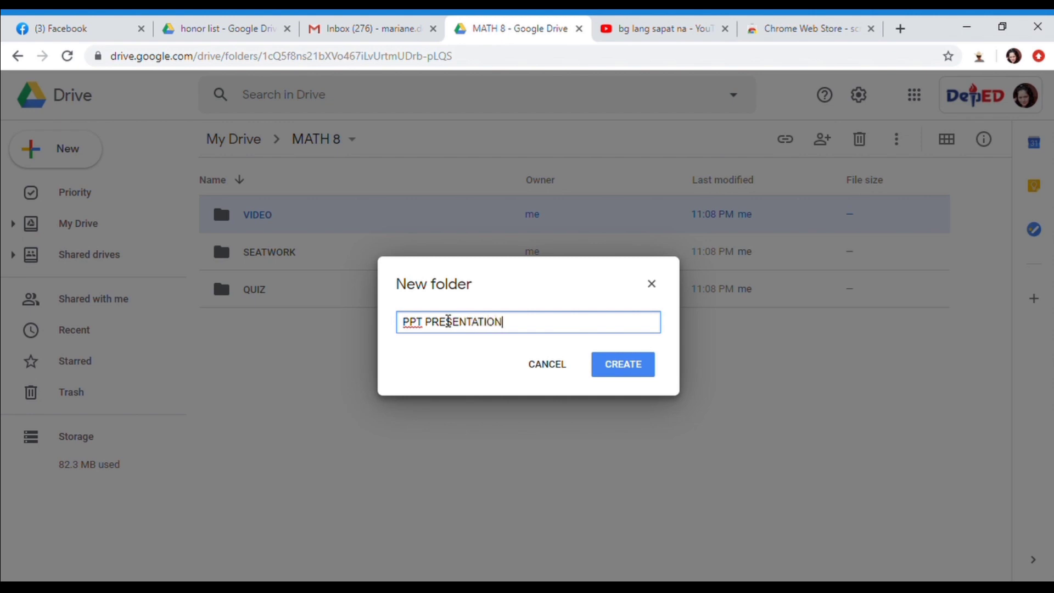
click(629, 366)
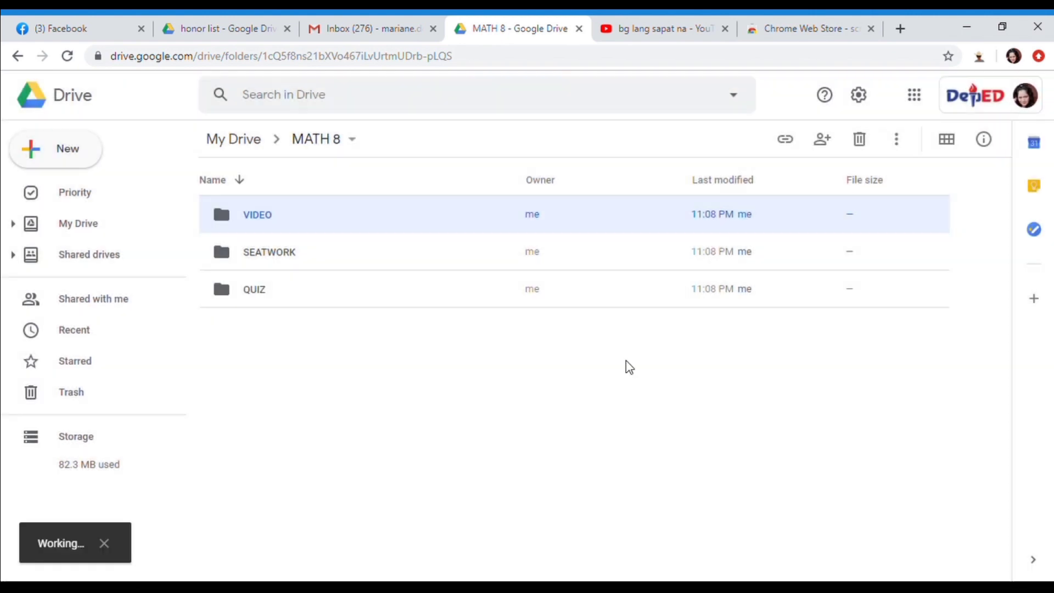
click(52, 160)
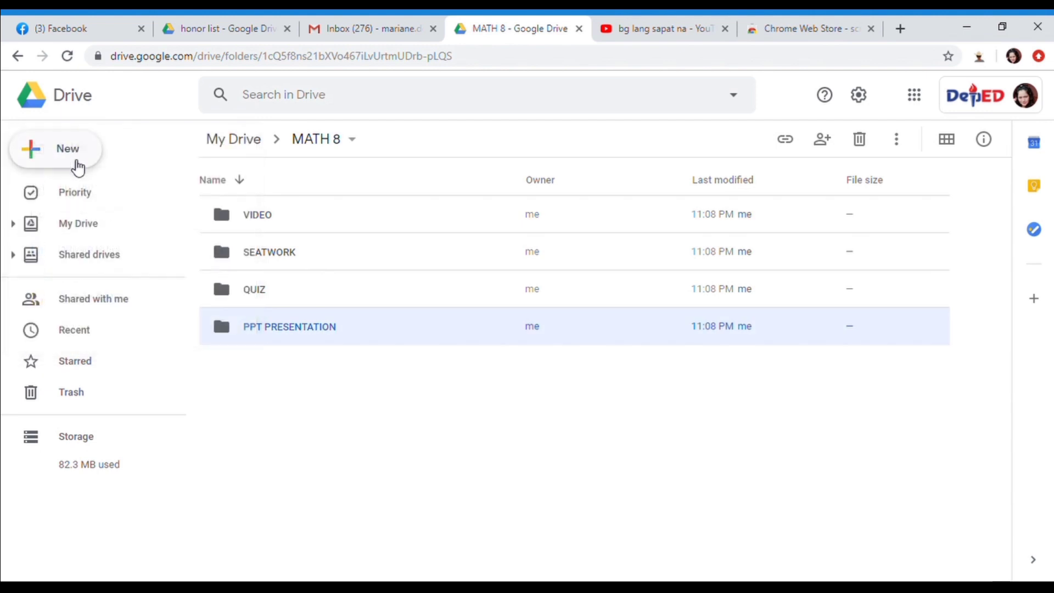
click(84, 162)
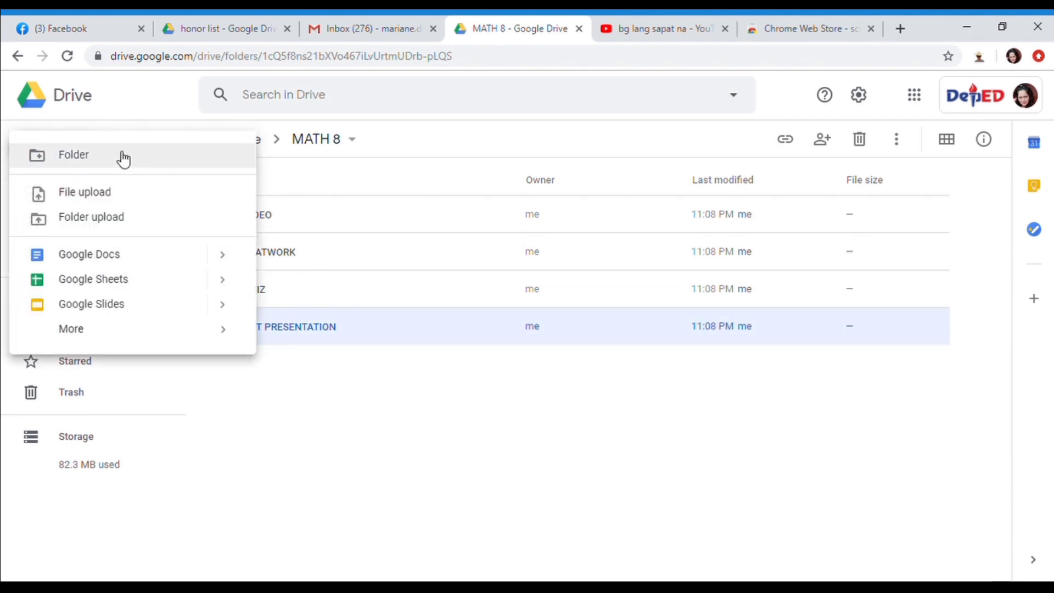
click(124, 159)
text(DISCUSSION)
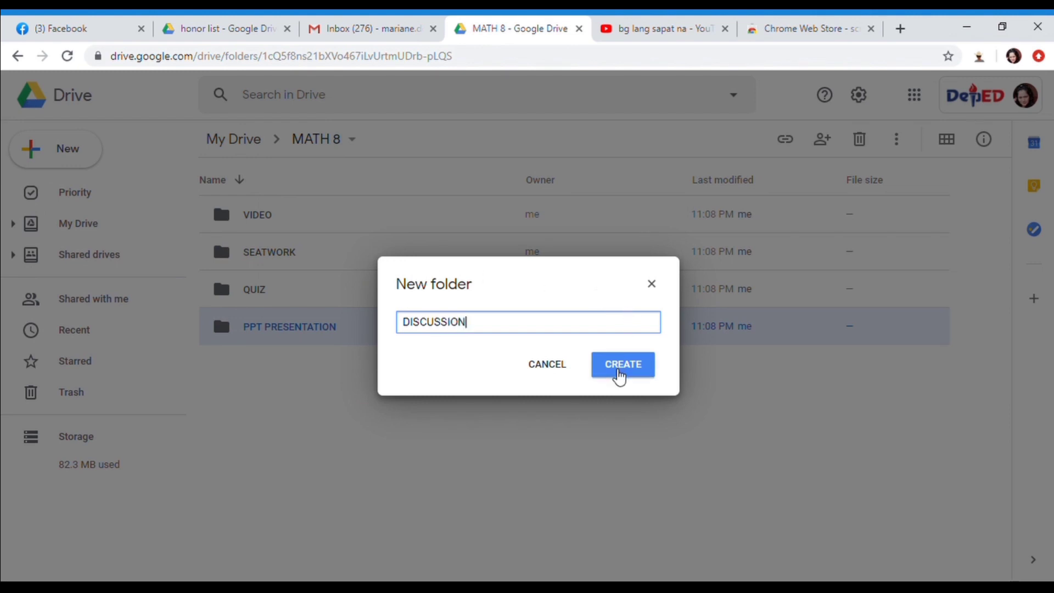
click(619, 369)
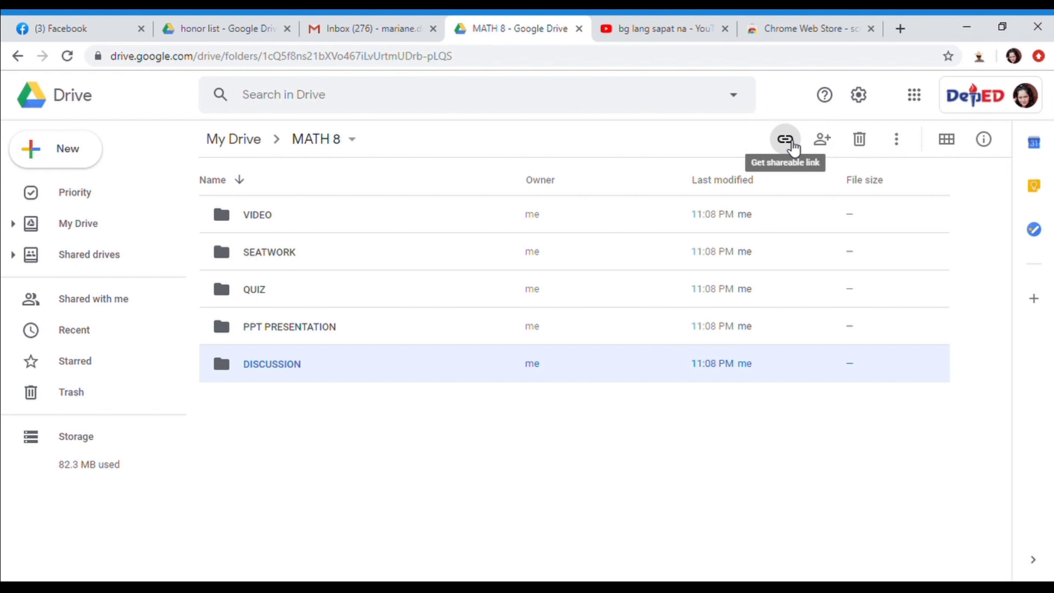
Step: Set the DISCUSSION folder's link access to Anyone with the link as Editor
click(786, 141)
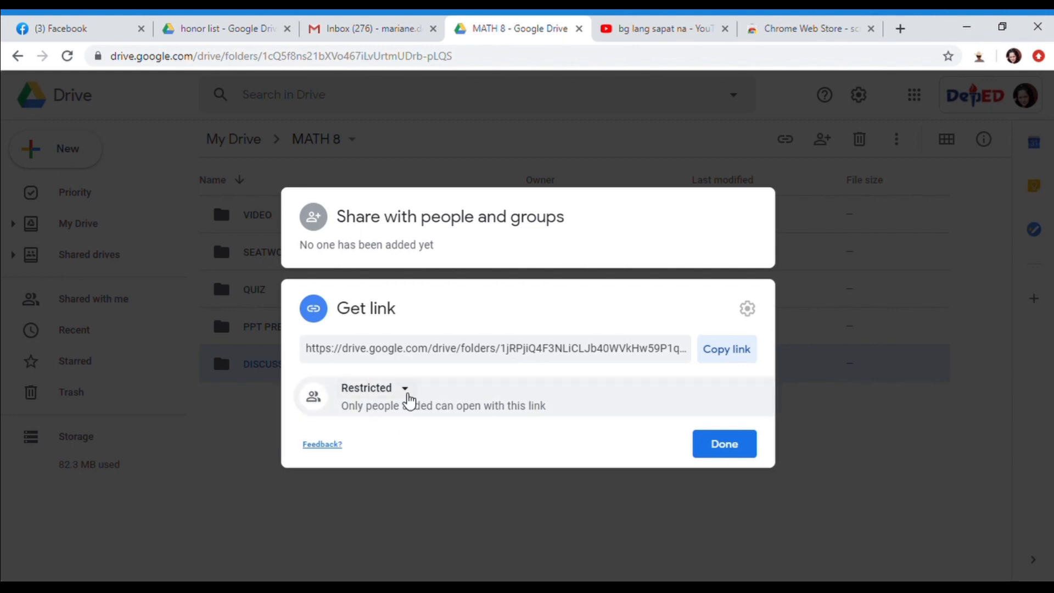
click(406, 396)
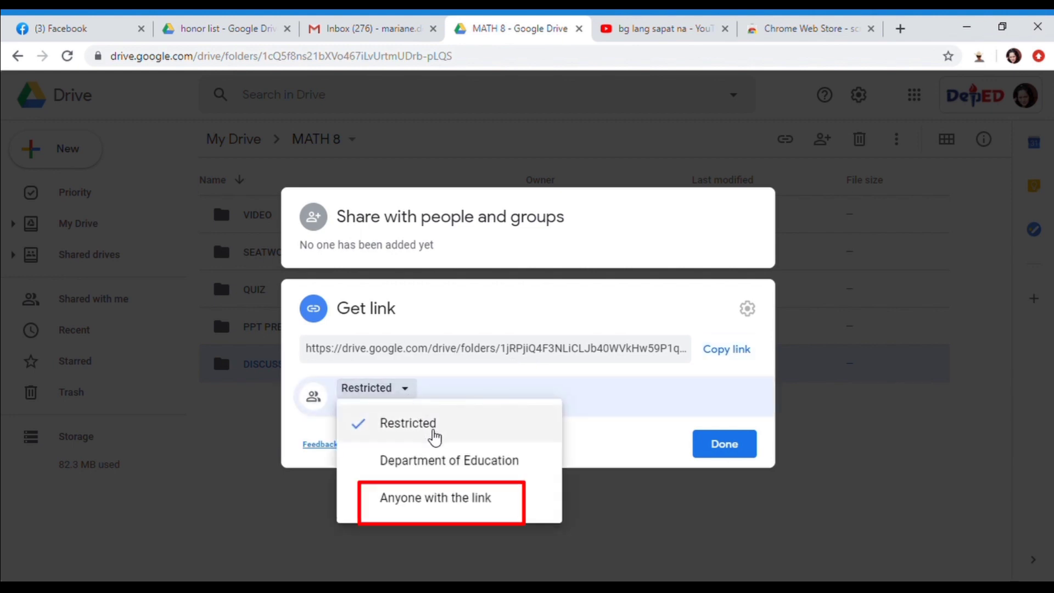
click(458, 508)
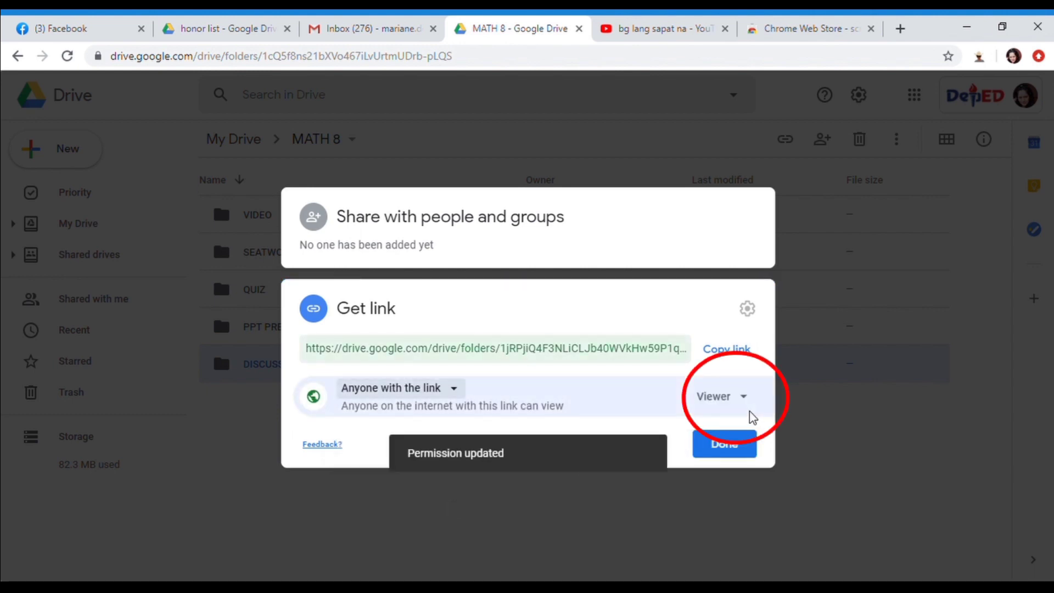
click(736, 402)
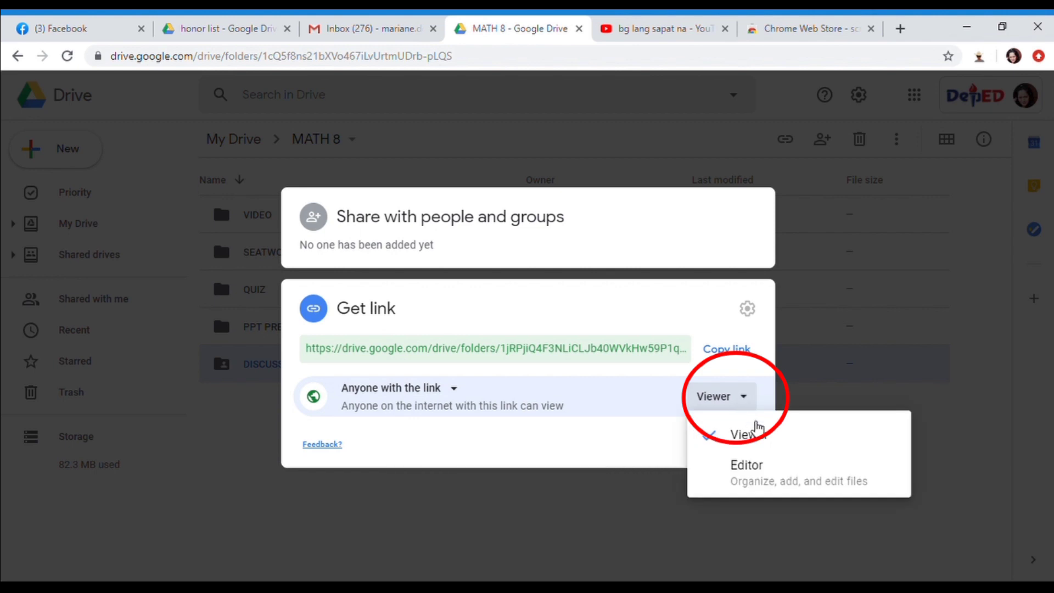
click(760, 471)
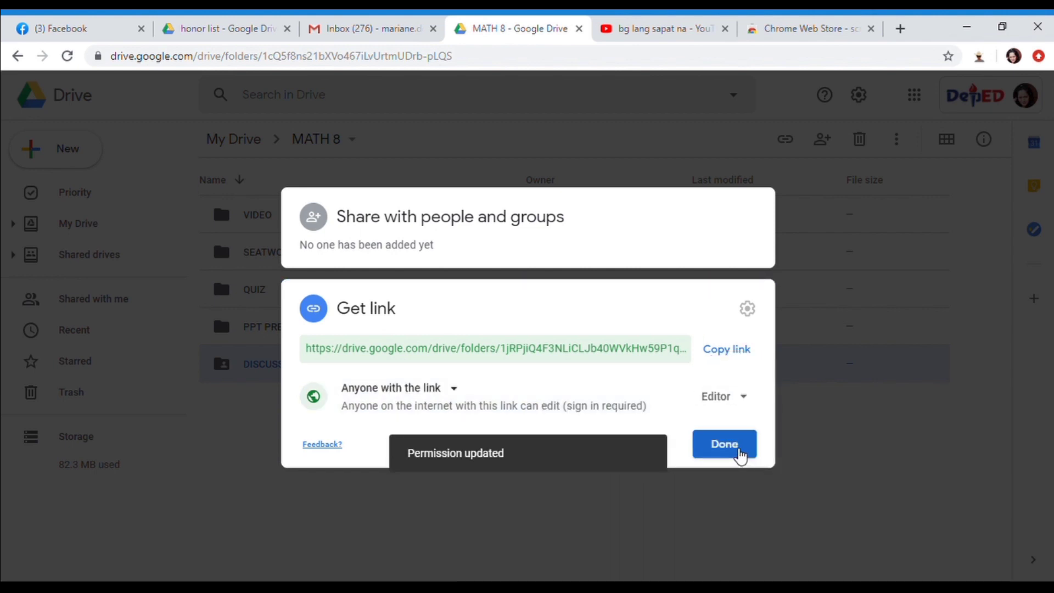
click(738, 455)
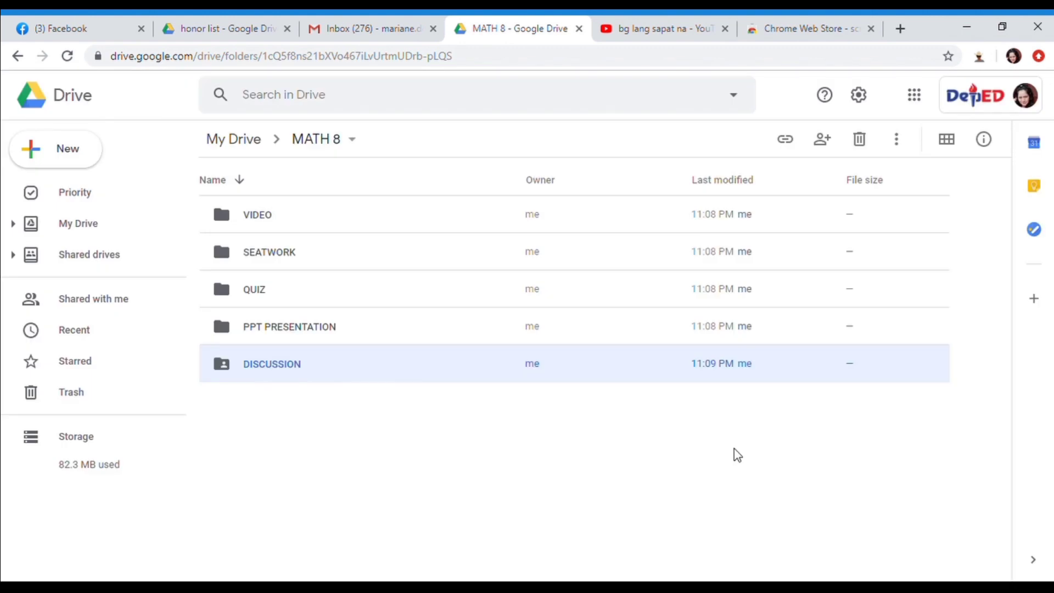
Step: Select VIDEO, SEATWORK, QUIZ, PPT PRESENTATION and DISCUSSION together and open their sharing settings
click(499, 207)
click(499, 208)
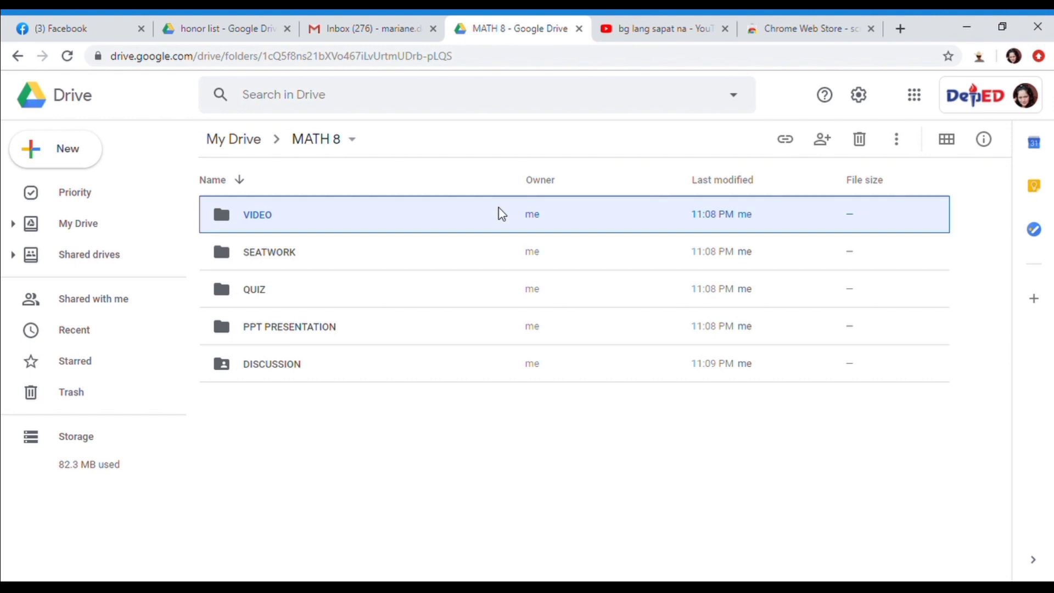
ctrl+click(501, 251)
ctrl+click(504, 287)
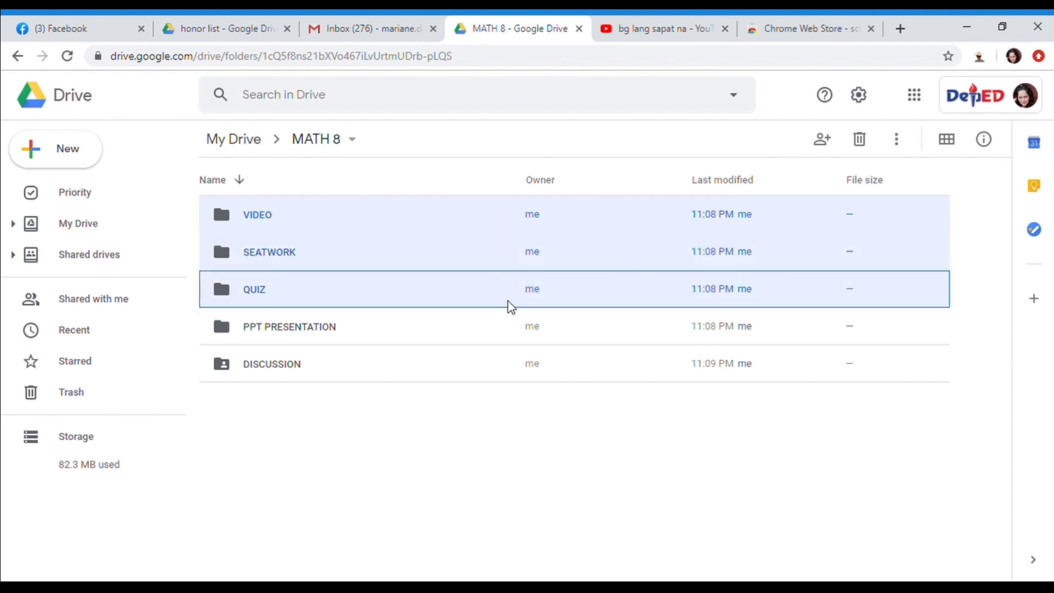
ctrl+click(512, 340)
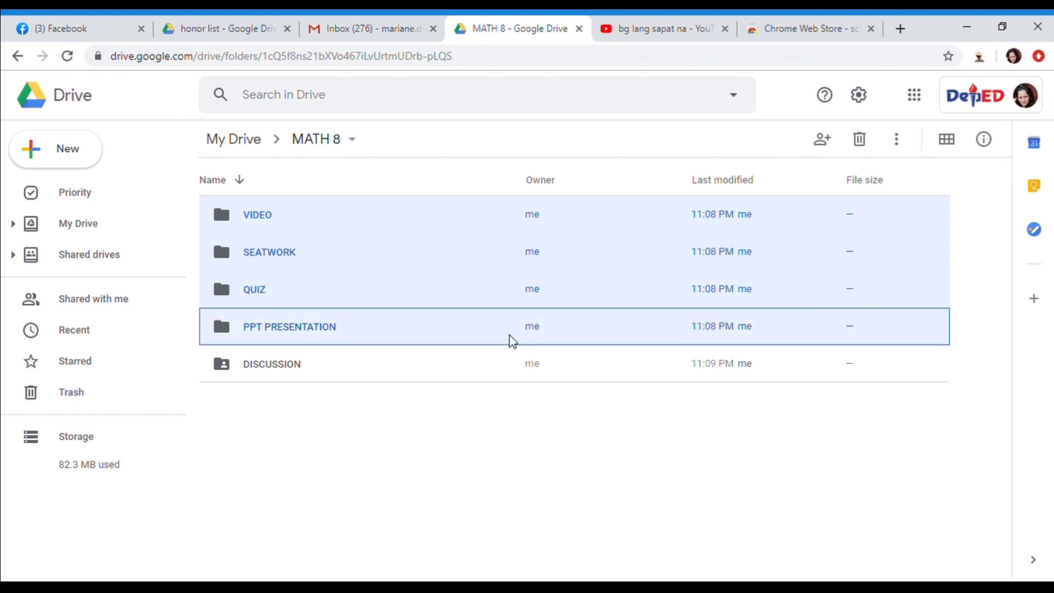
ctrl+click(524, 368)
right_click(363, 317)
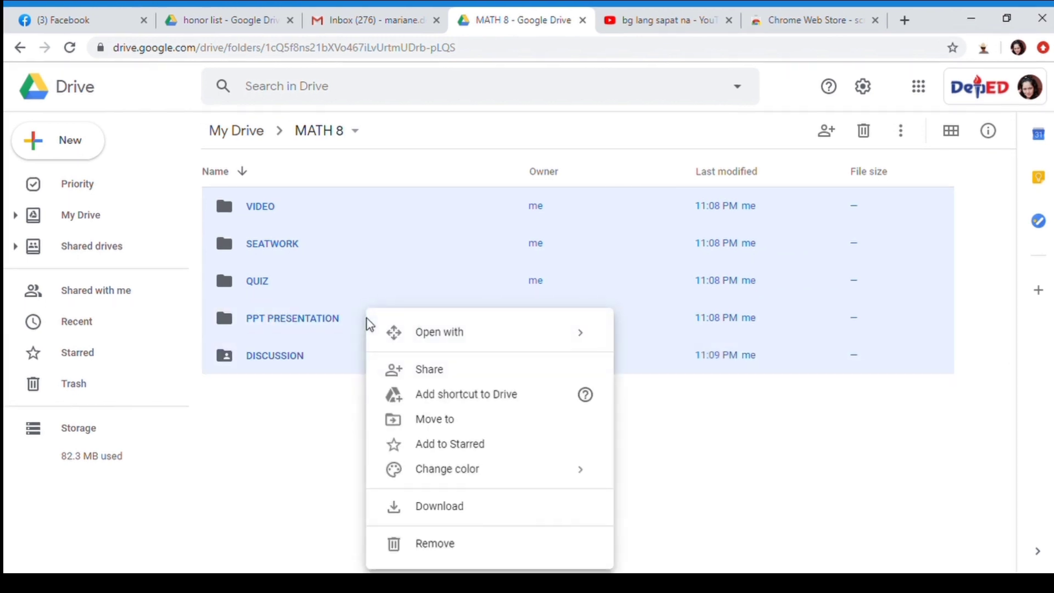
click(463, 373)
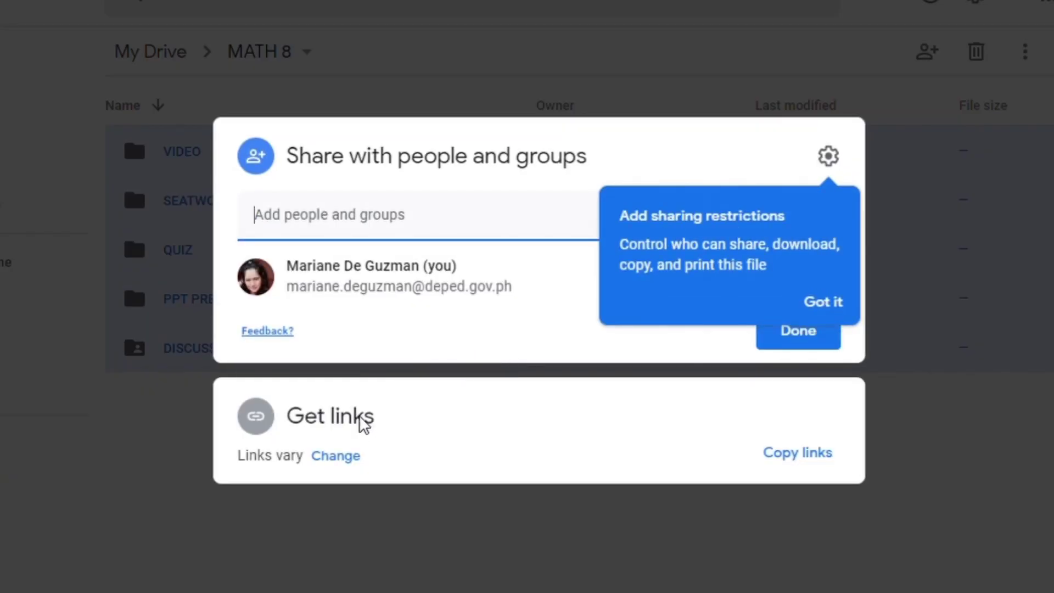
Step: Set all five subfolder links to Anyone with the link with Editor permission
click(339, 466)
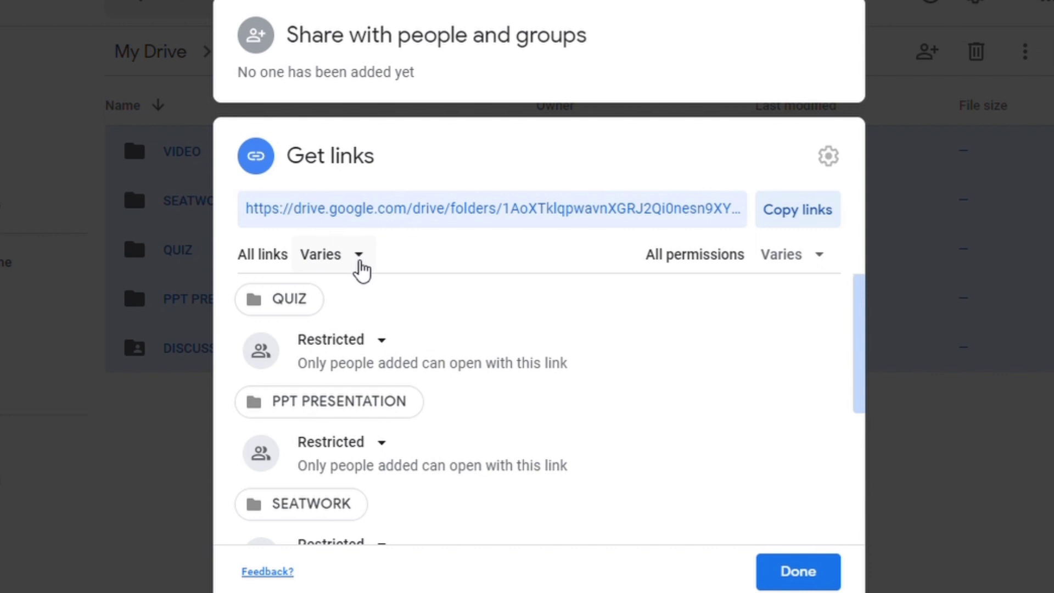
click(360, 258)
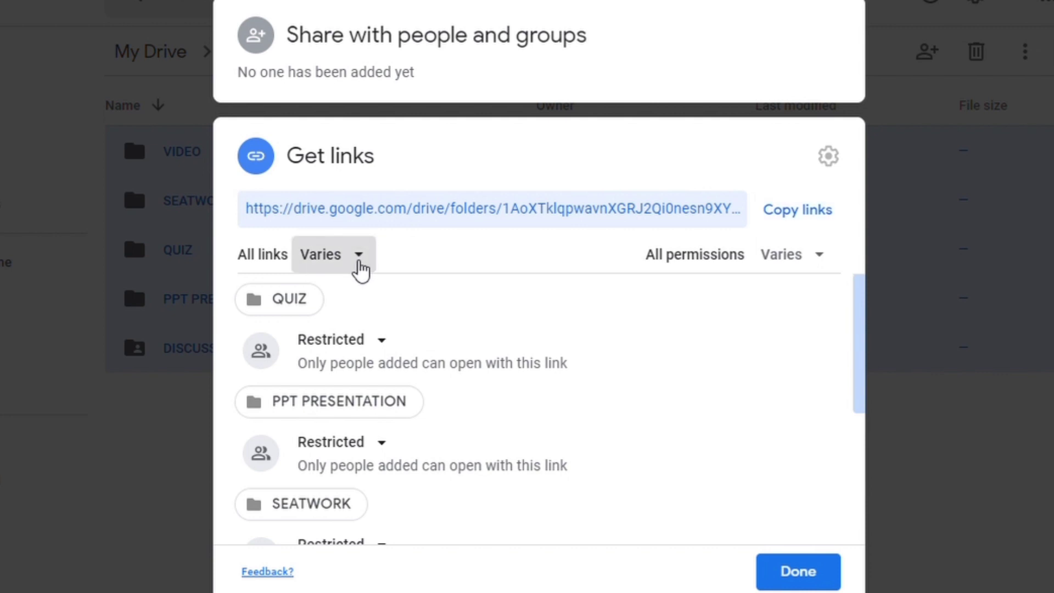
click(422, 408)
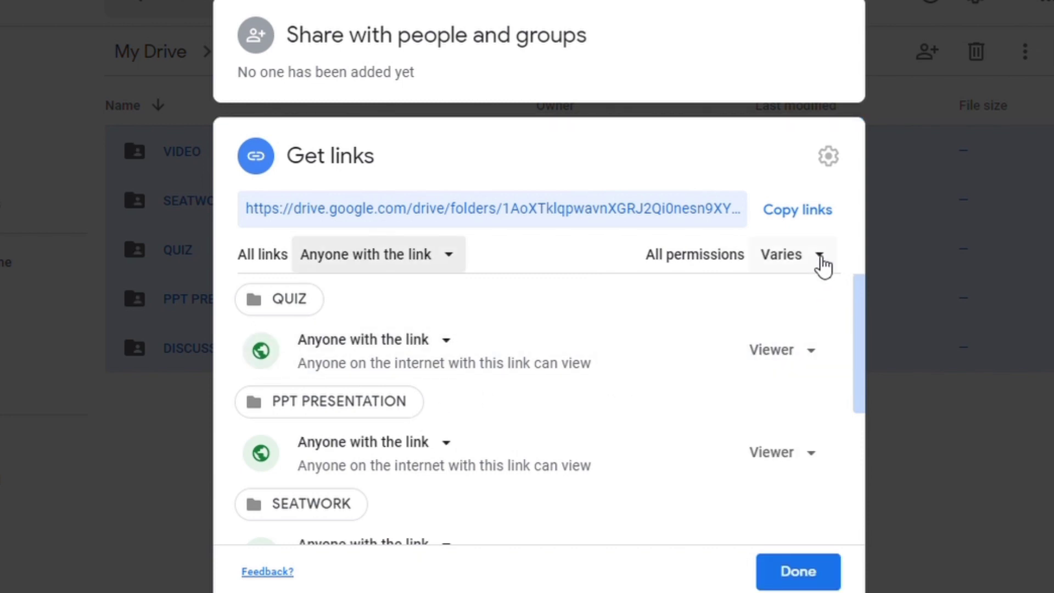
click(822, 261)
click(848, 378)
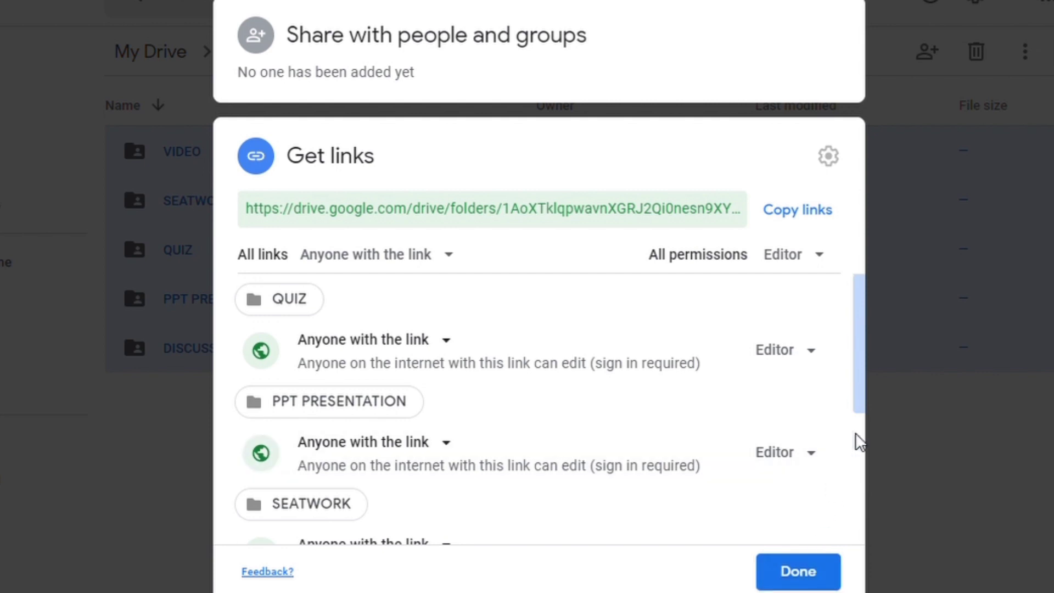
drag(861, 366, 838, 527)
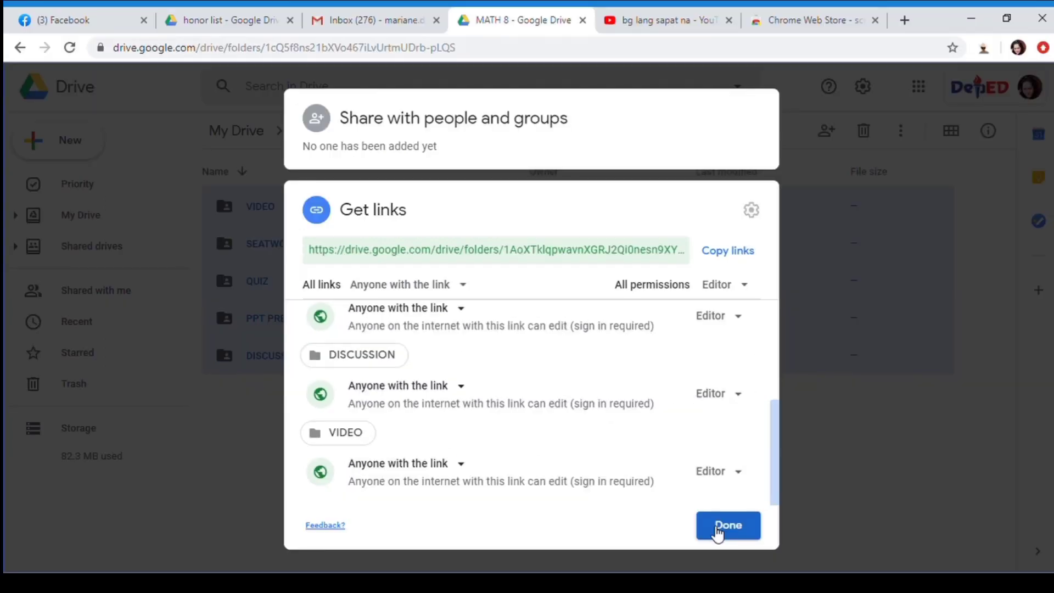
click(784, 577)
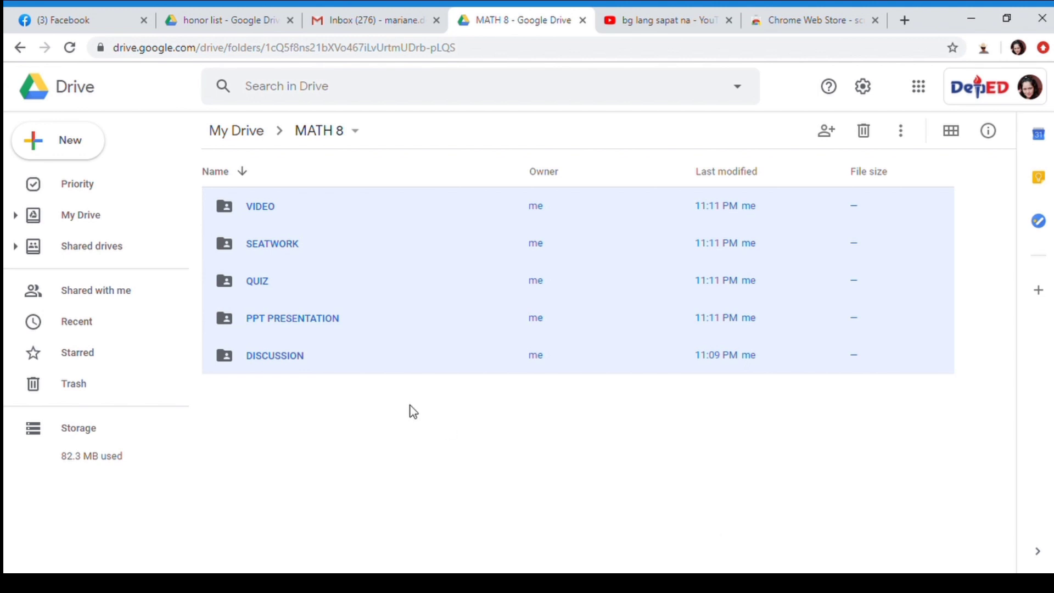
Step: Back in My Drive, share MATH 8 so anyone with the link is an Editor
click(20, 49)
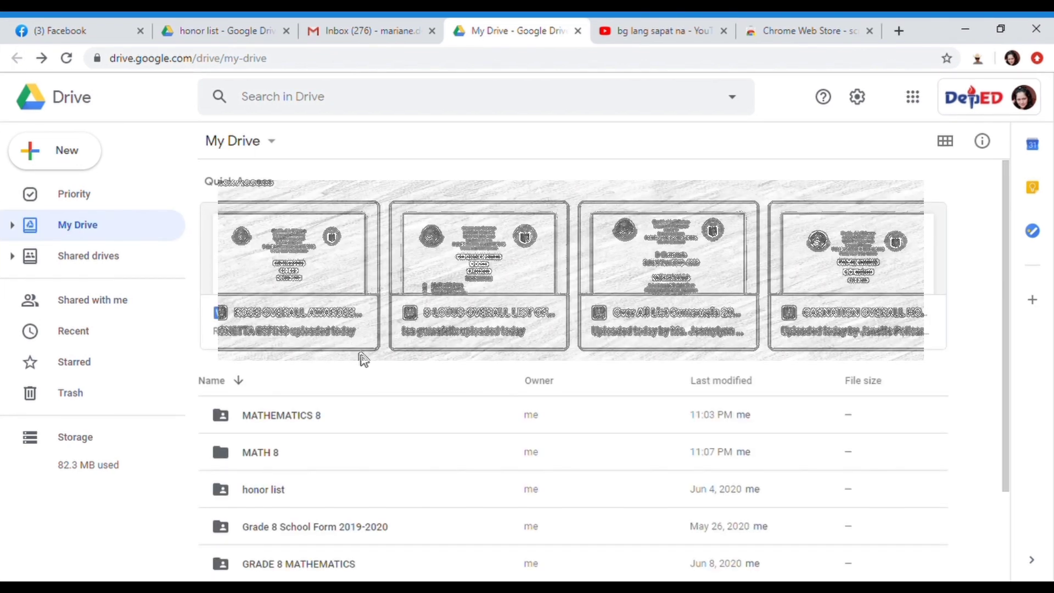
click(328, 466)
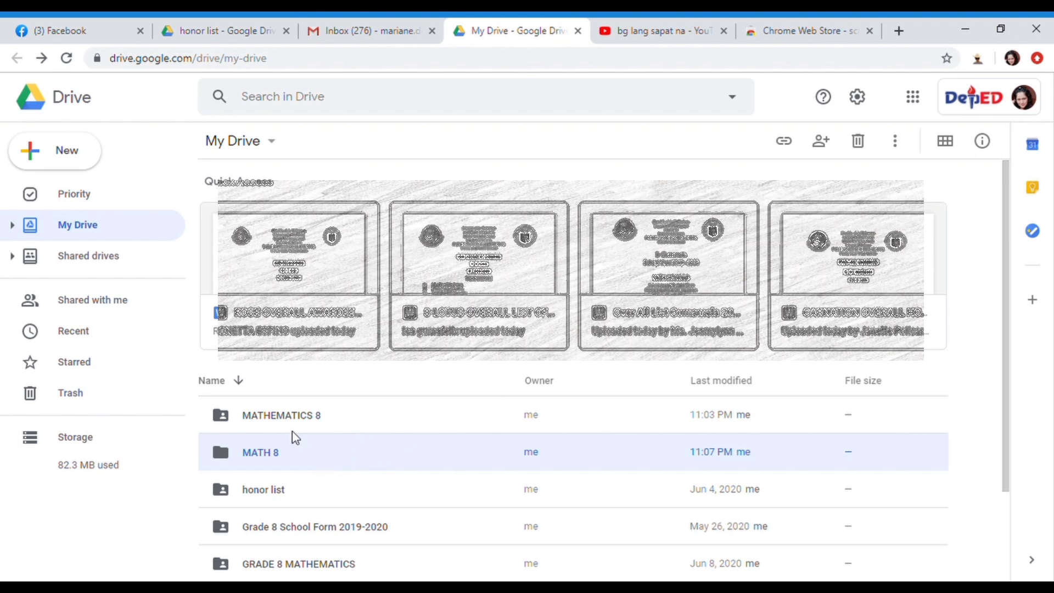
right_click(360, 467)
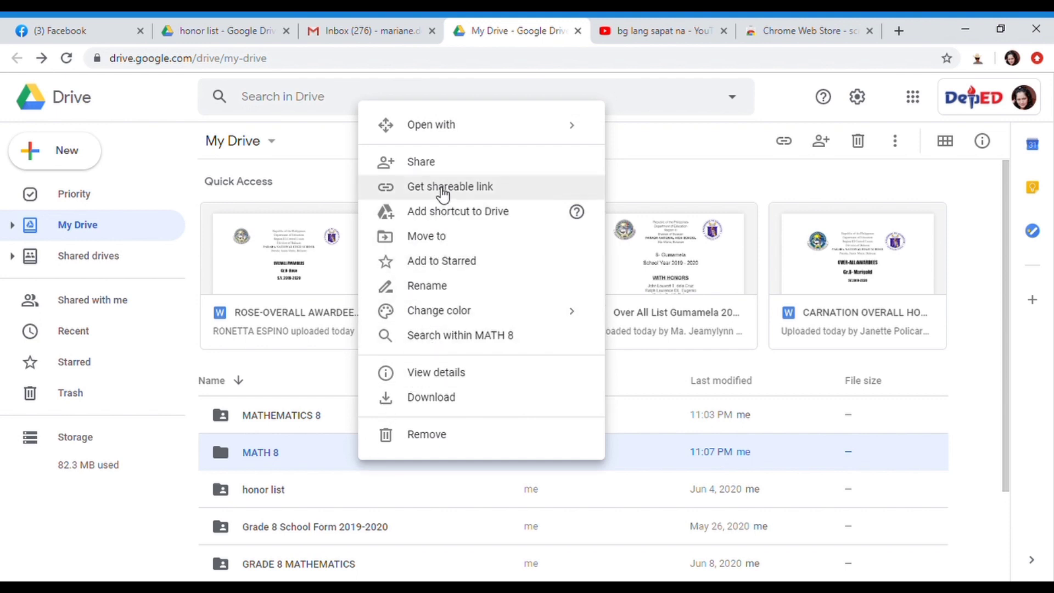
click(443, 189)
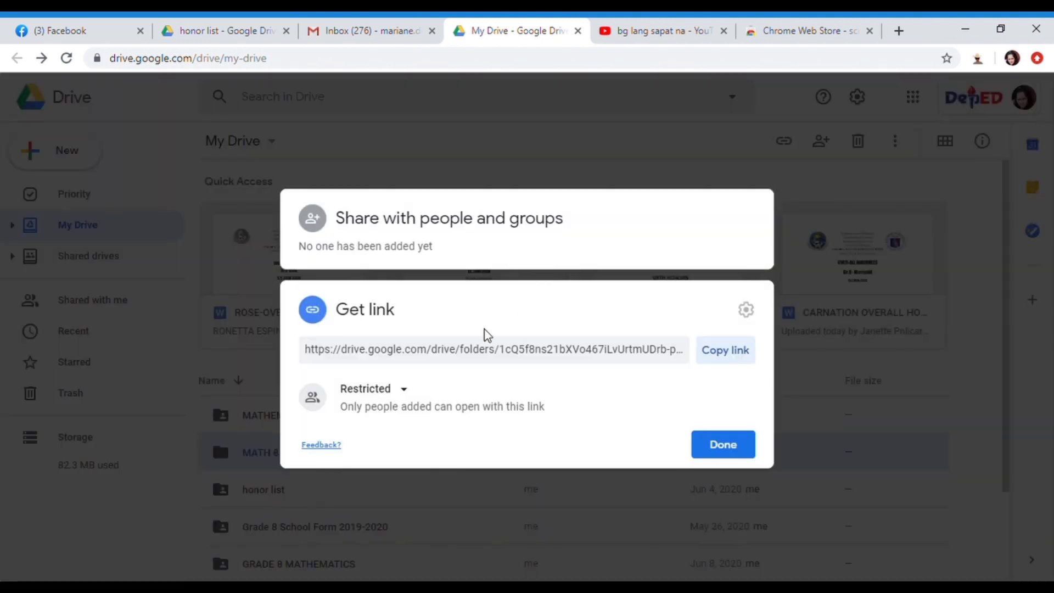
click(399, 389)
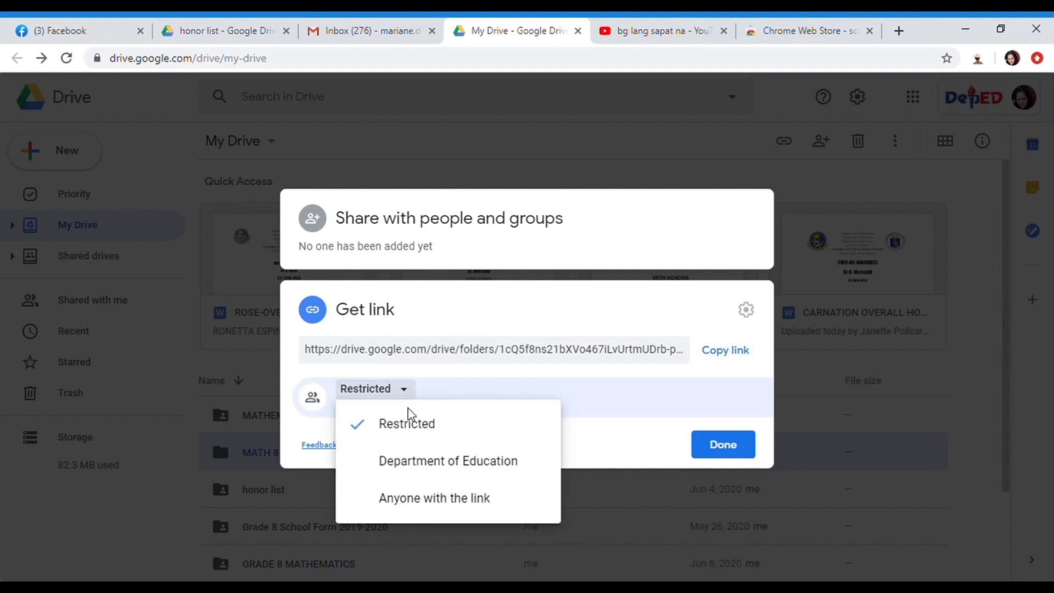
click(443, 499)
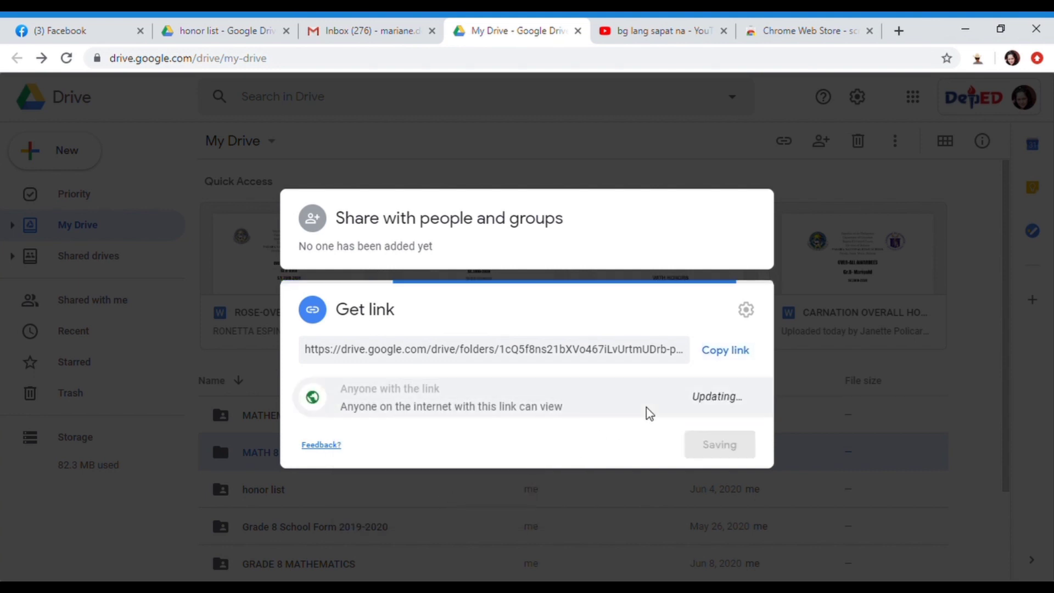
click(737, 406)
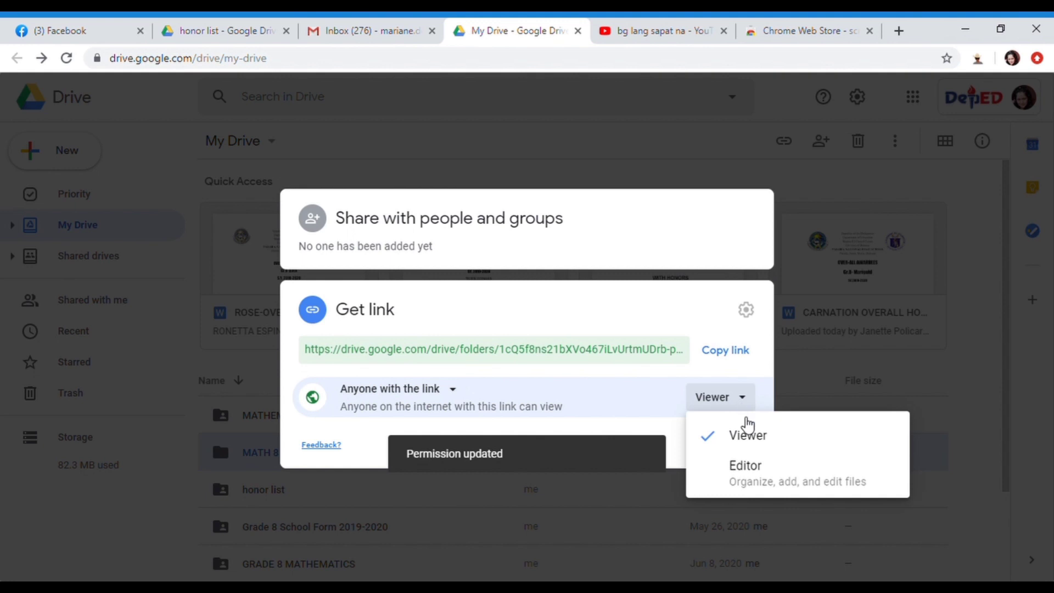
click(763, 467)
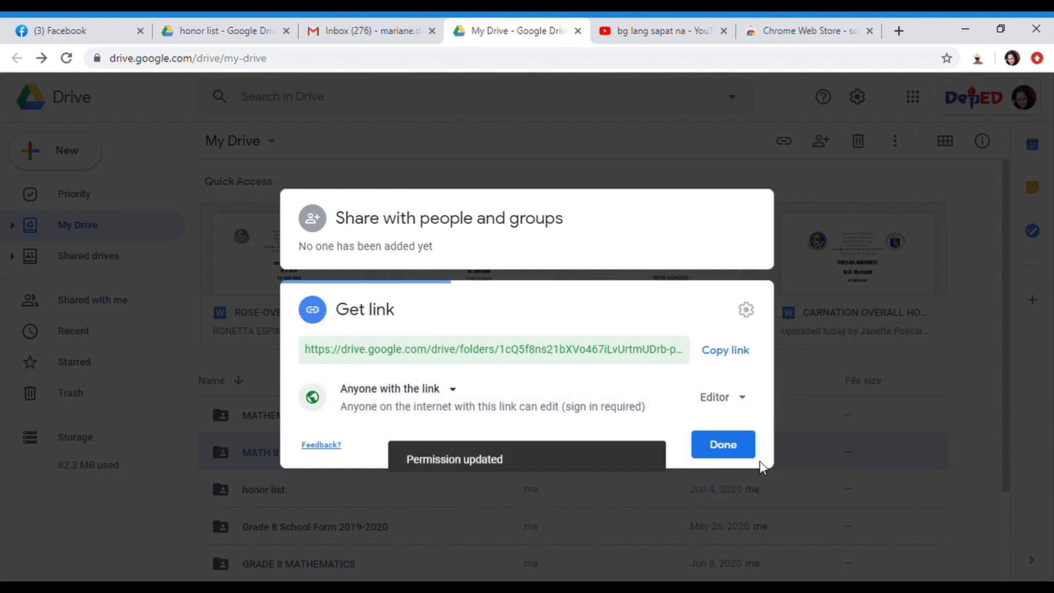
Step: Copy the MATH 8 folder link and switch to the Facebook tab
click(742, 352)
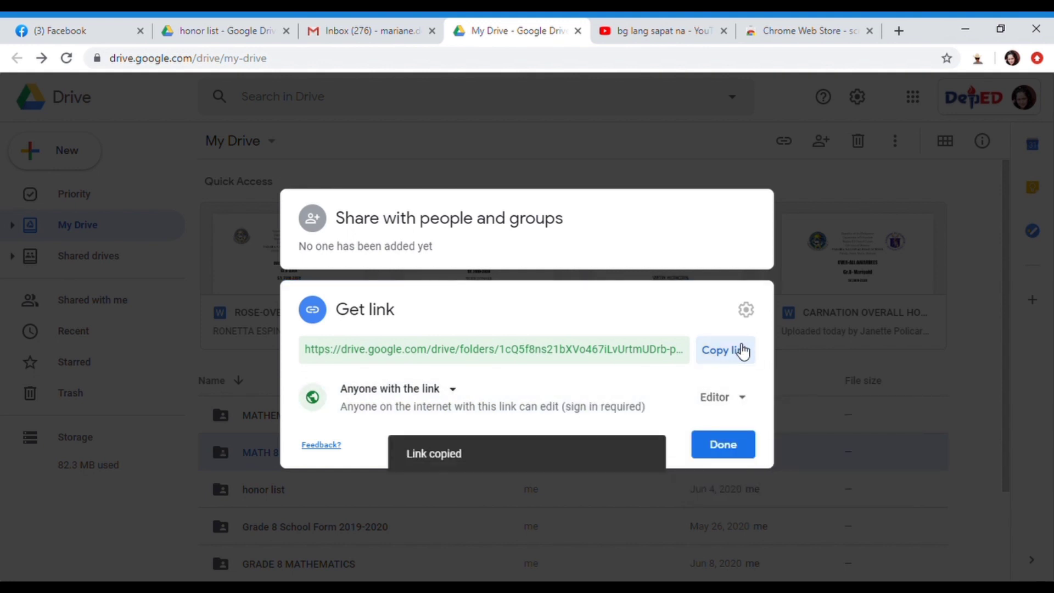
click(732, 449)
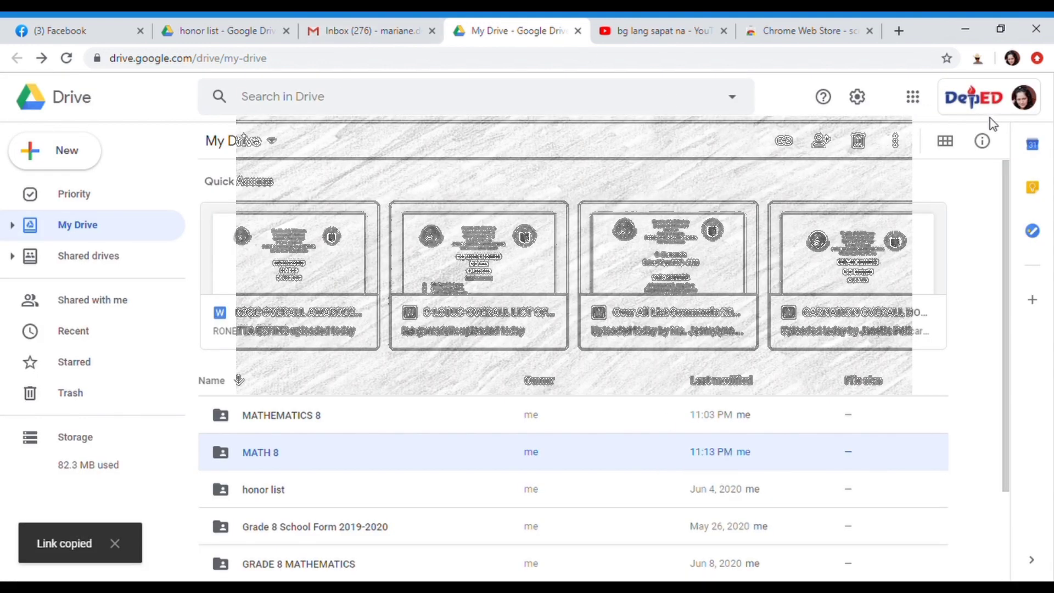
key(ctrl+1)
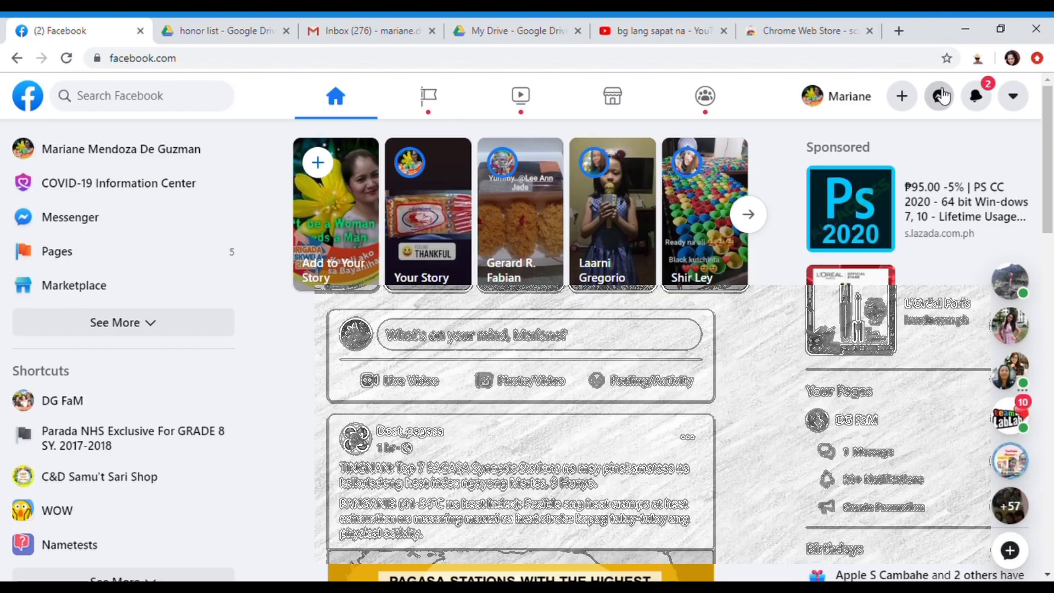
Step: Send the Drive folder link in the Grade 8 MathLUPET! Messenger chat, then open it
click(940, 96)
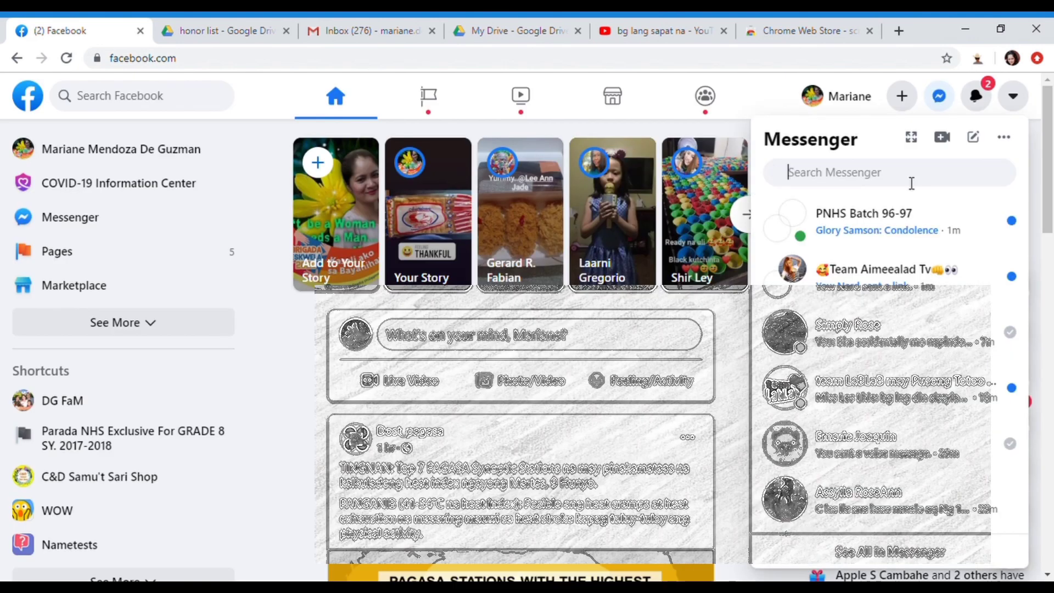
text(MATHLUPET)
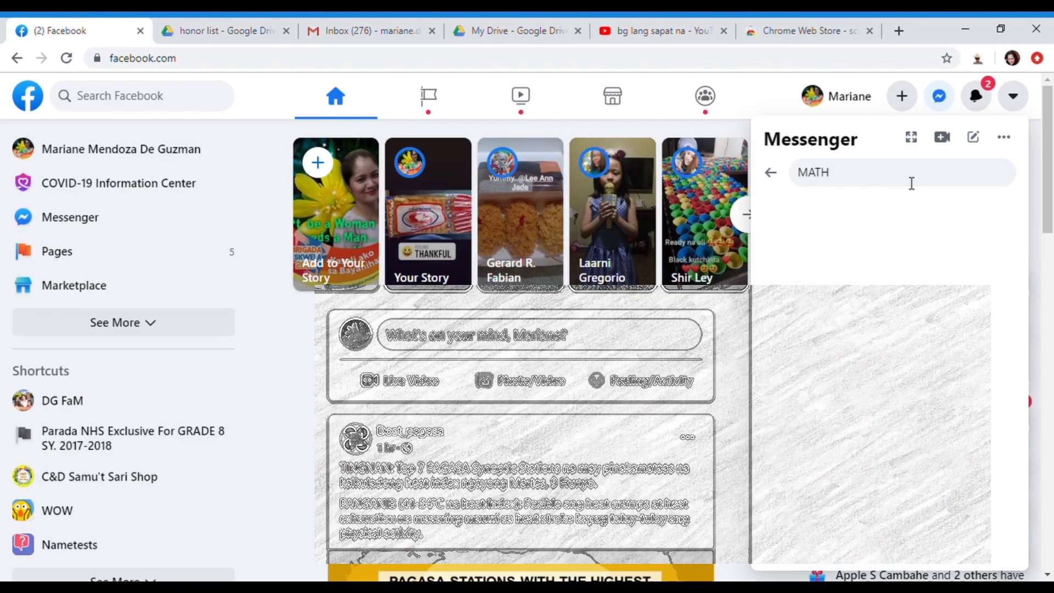
click(888, 250)
click(887, 250)
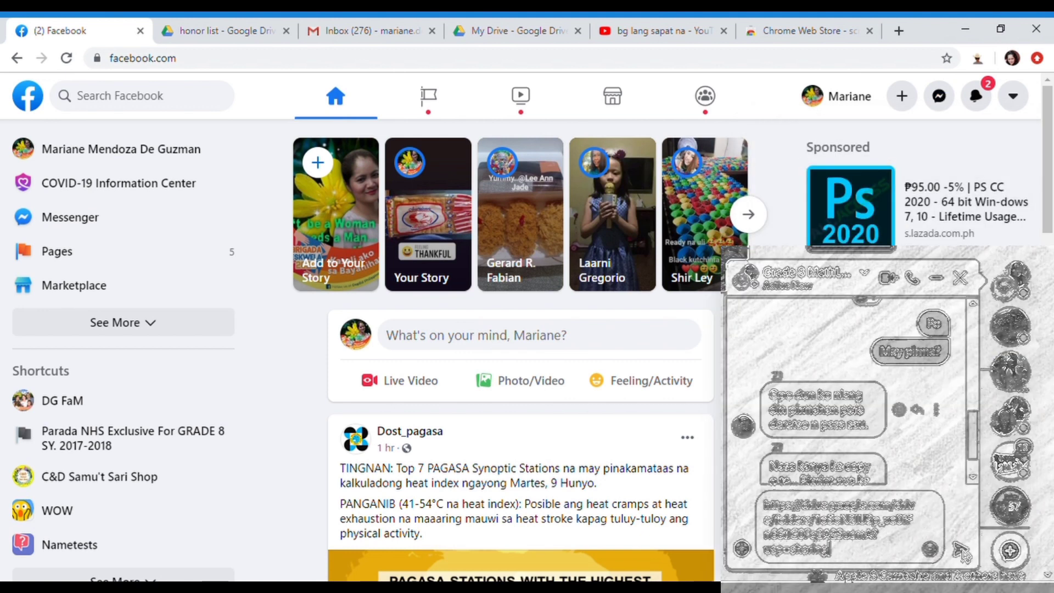
click(960, 551)
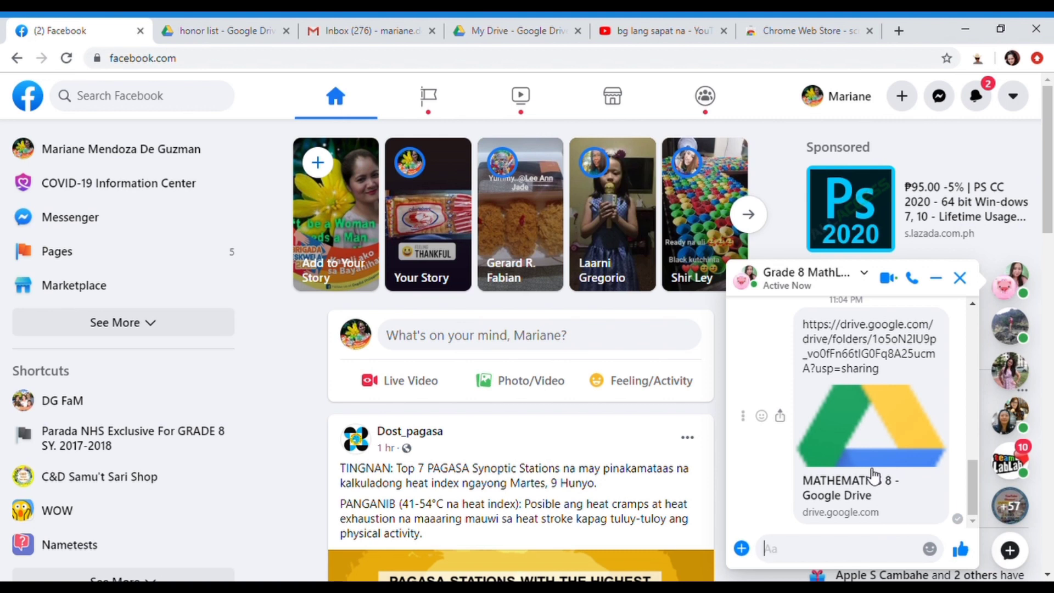
click(852, 362)
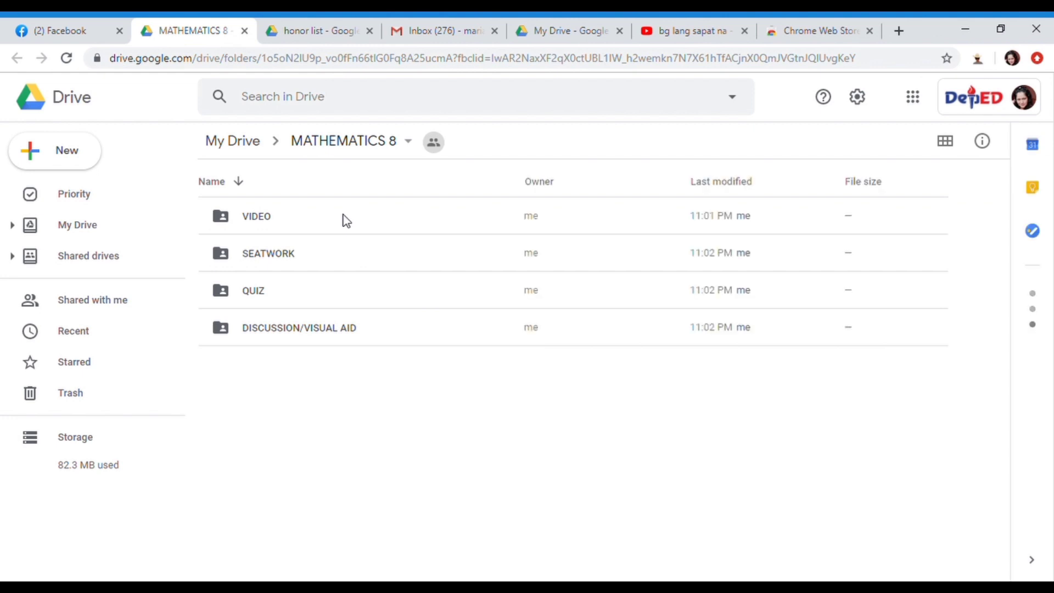
Step: Open the shared VIDEO subfolder, close its tab, and reselect MATH 8 in My Drive
double_click(256, 217)
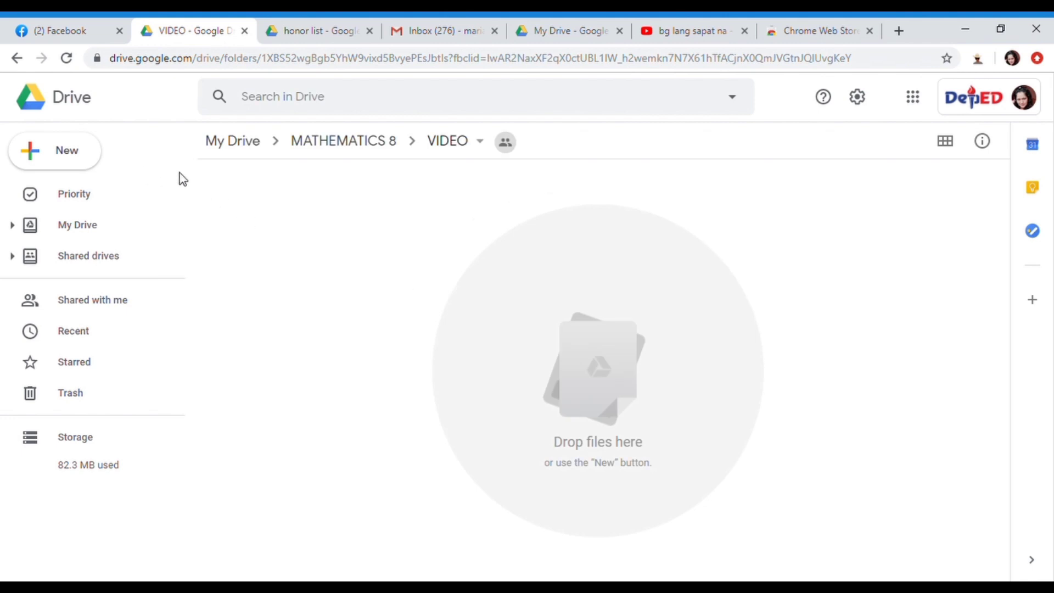
click(245, 32)
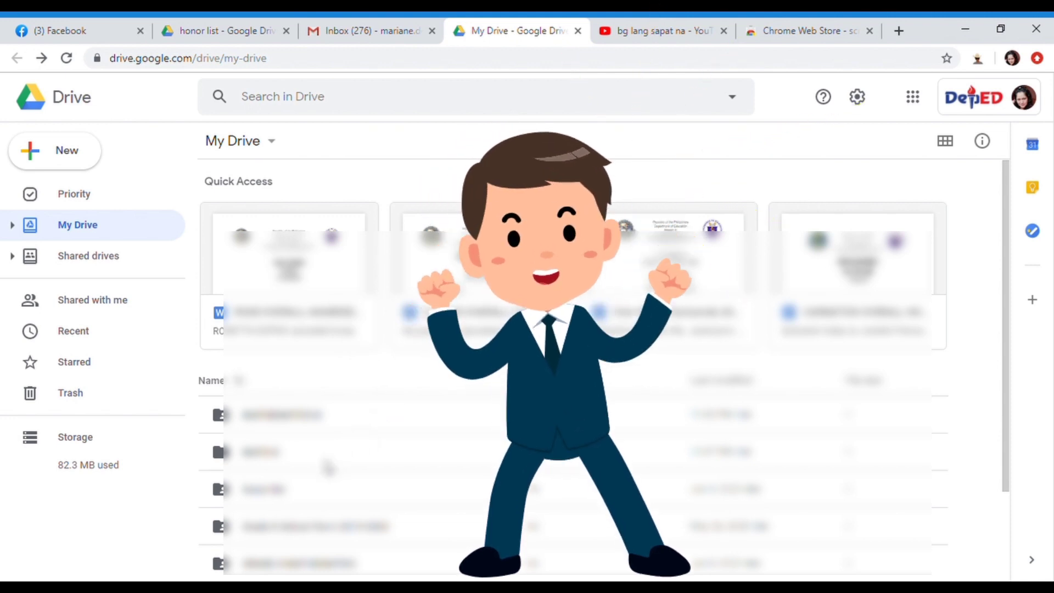
click(327, 467)
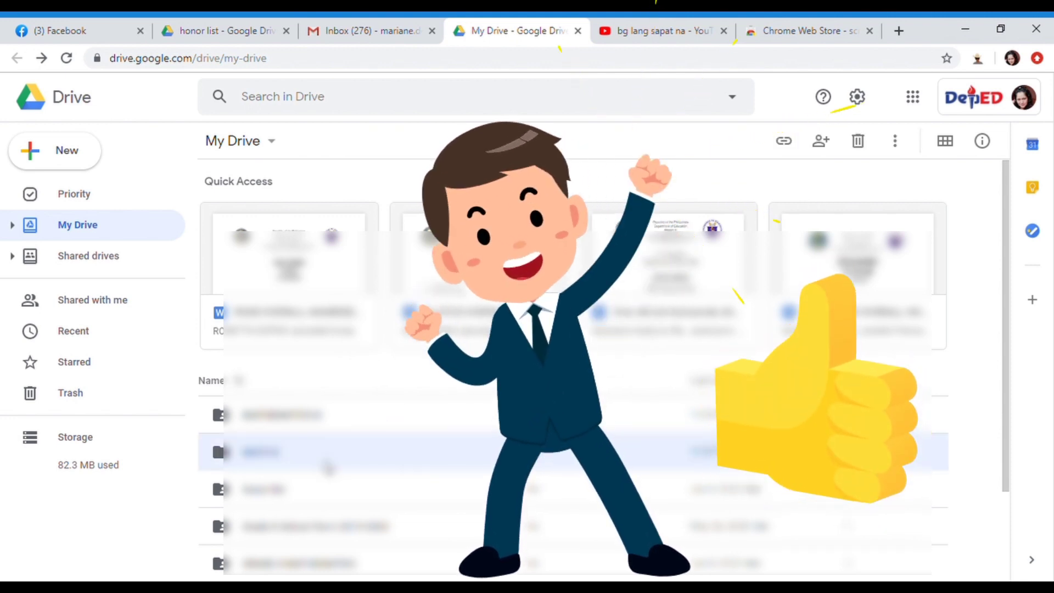